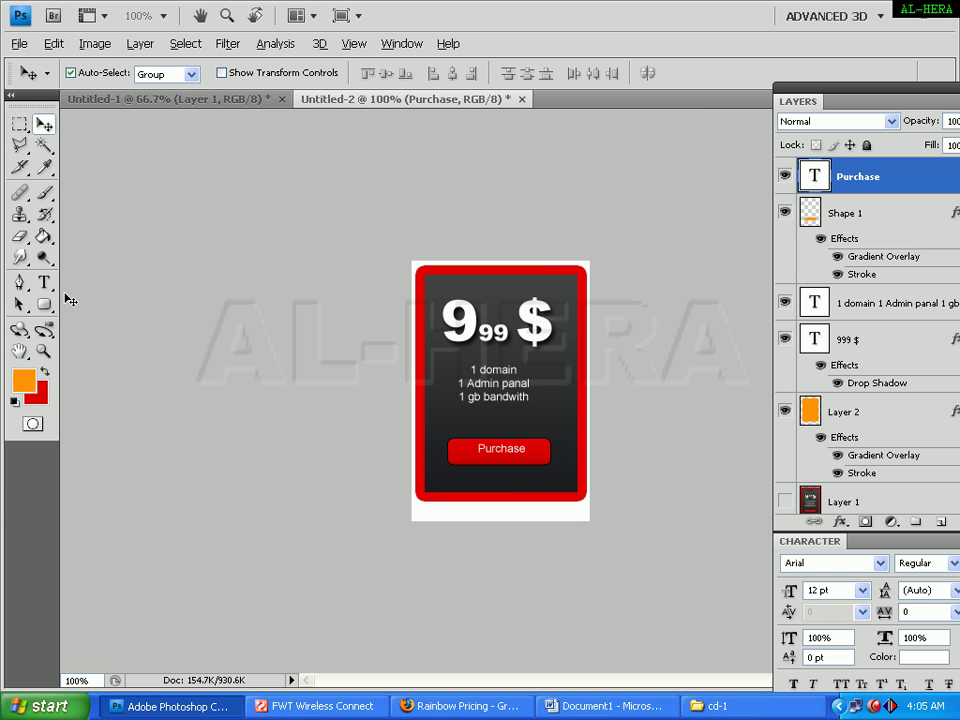
Draw an orange rounded rectangle with a 6 px radius over the pricing card and rasterize the shape
drag(55, 306, 130, 319)
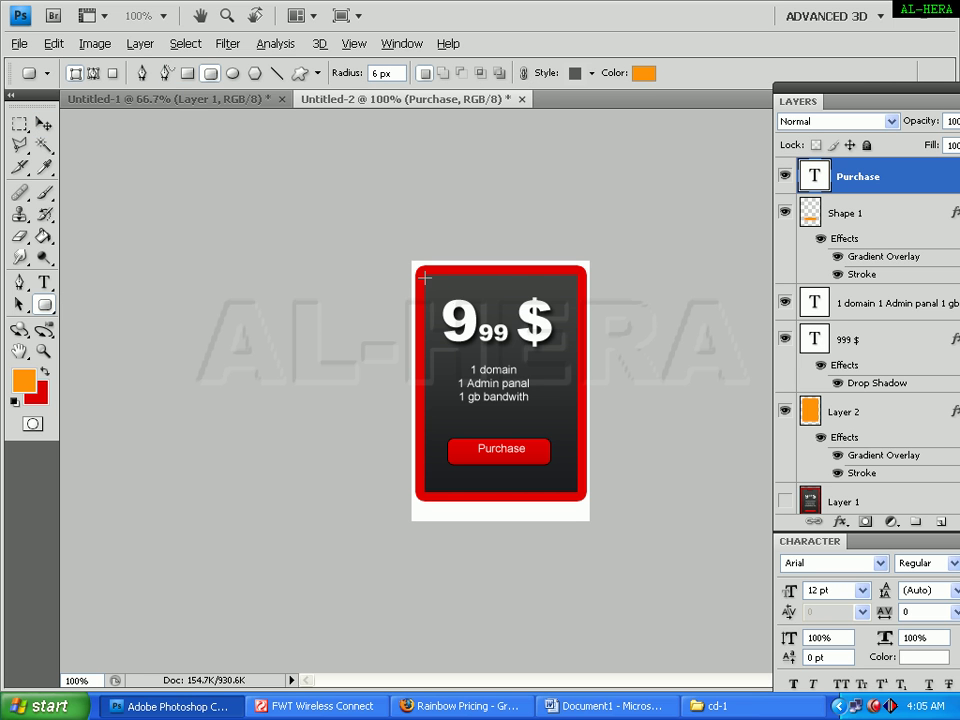
drag(560, 482, 586, 501)
click(43, 123)
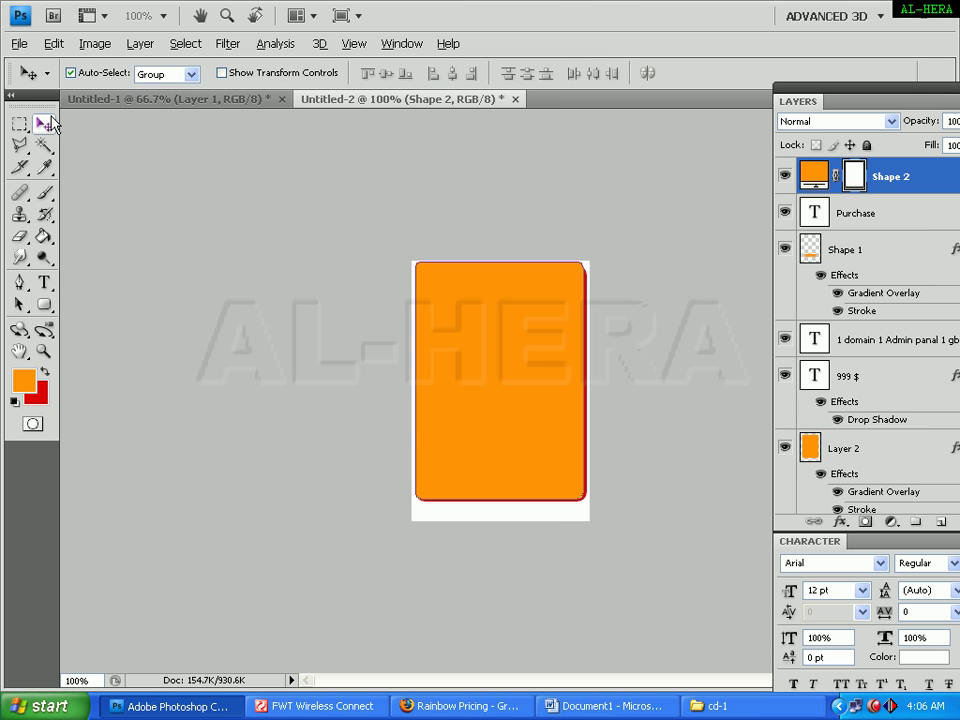
click(140, 43)
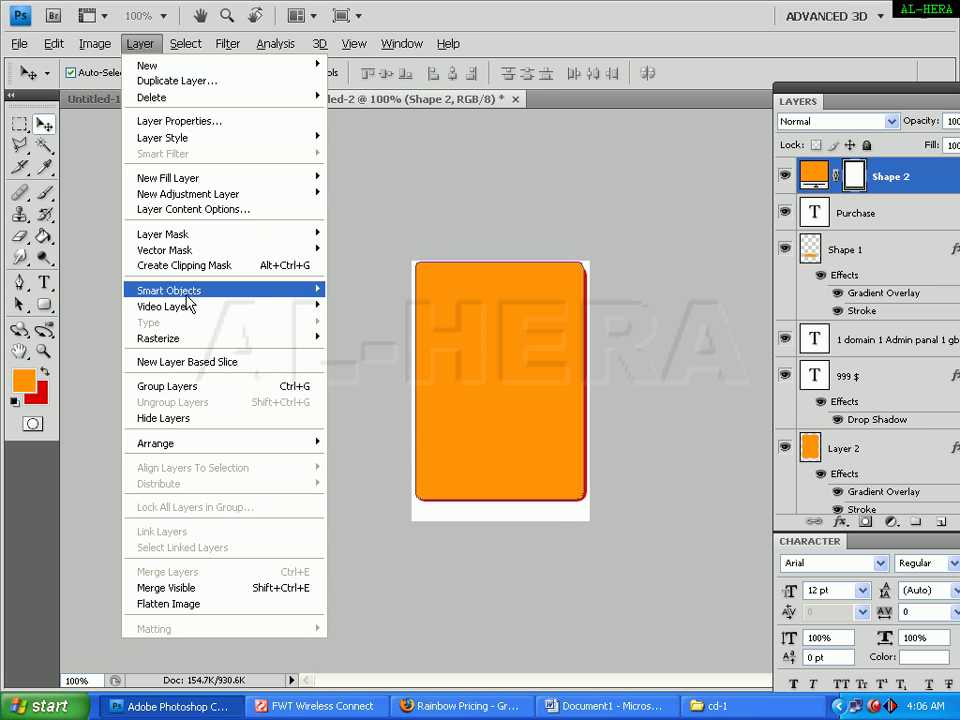
mouse_move(186, 345)
click(345, 354)
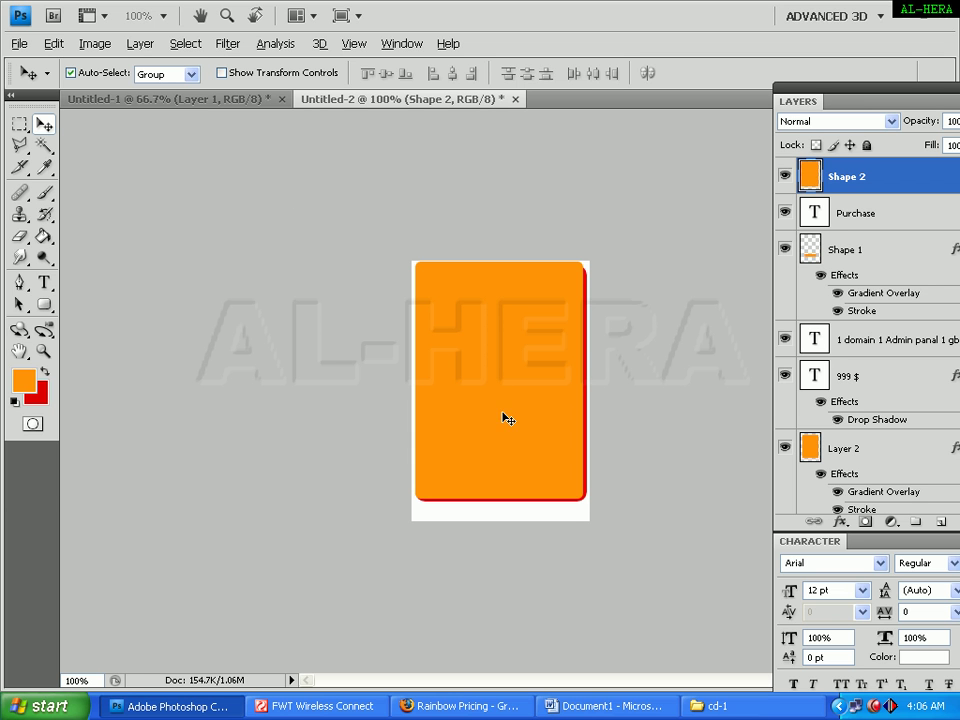
Move the rectangle aside and give it a gradient overlay with dark greys sampled from the original card, gradient midpoint at 32%
drag(537, 431, 589, 517)
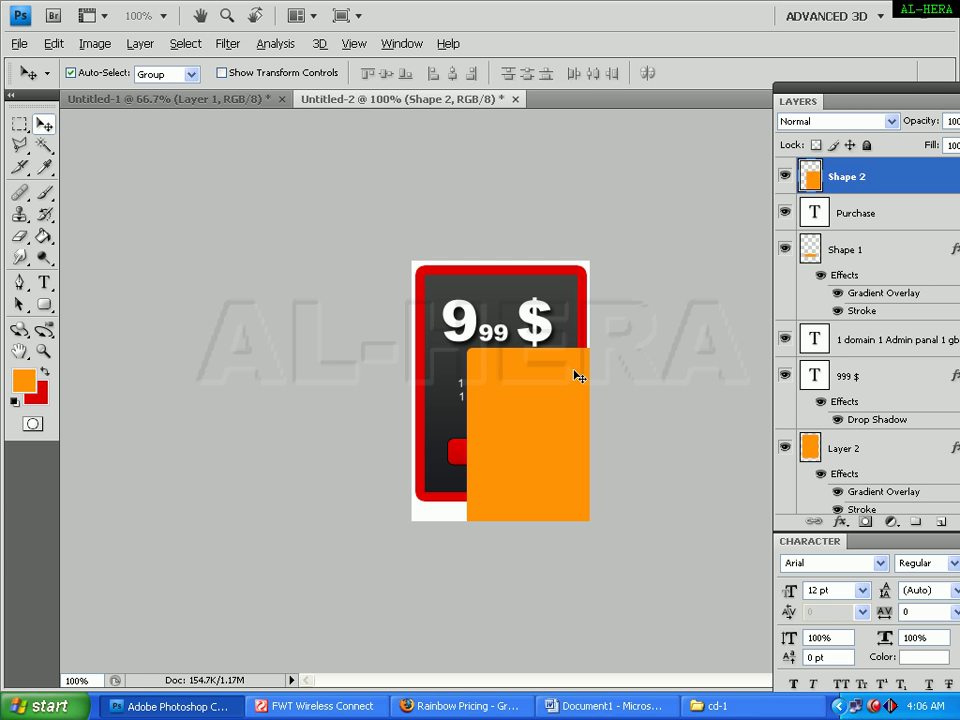
drag(494, 461, 543, 395)
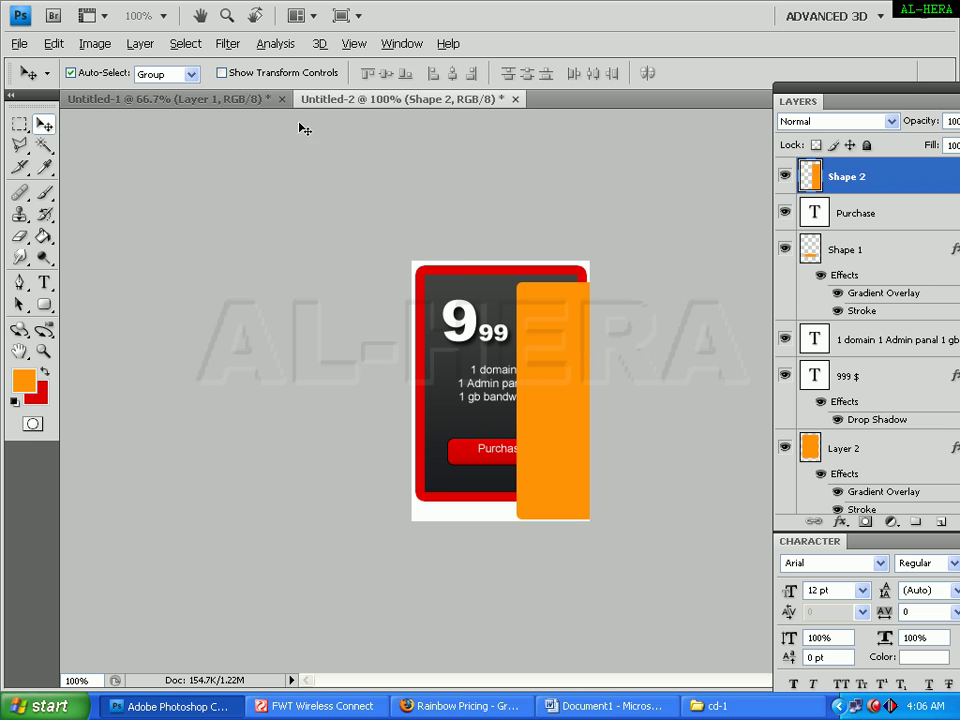
click(140, 43)
mouse_move(182, 138)
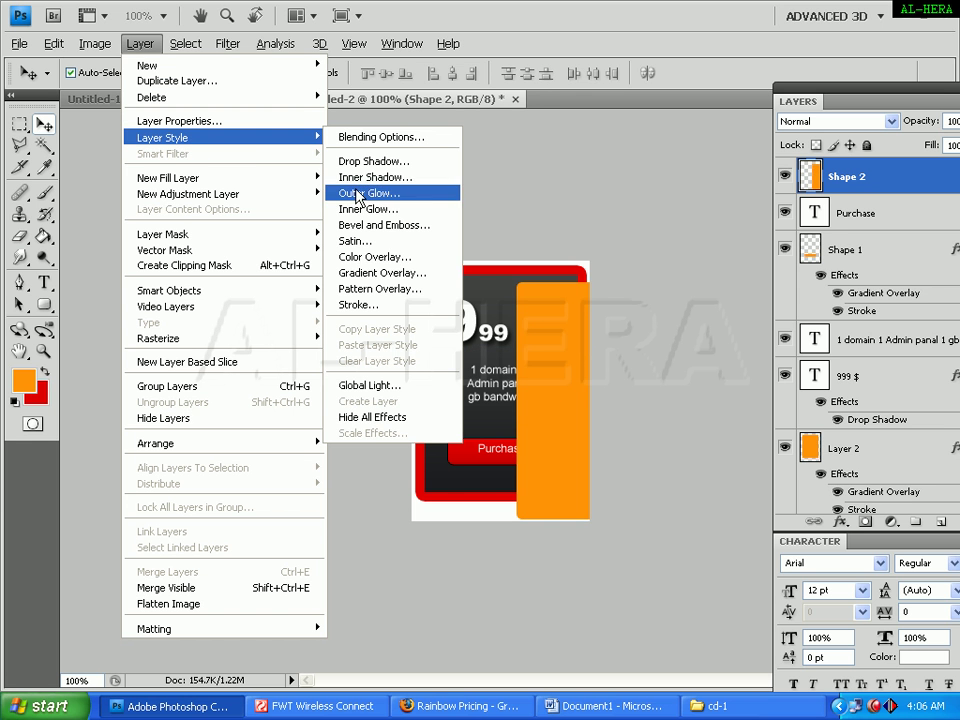
click(385, 273)
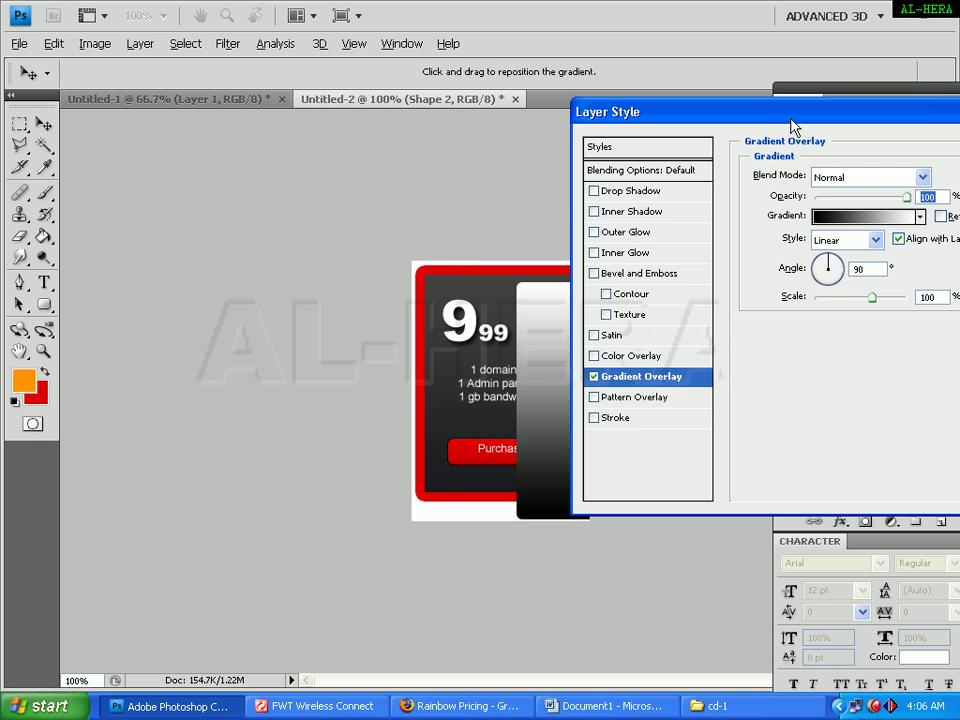
click(855, 216)
click(568, 415)
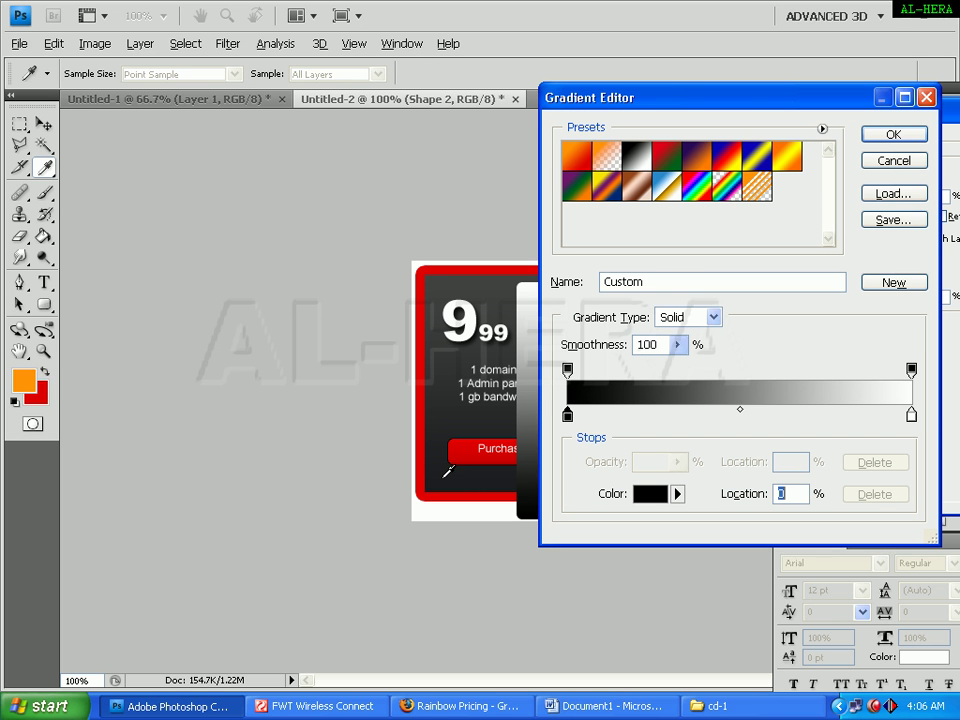
click(911, 414)
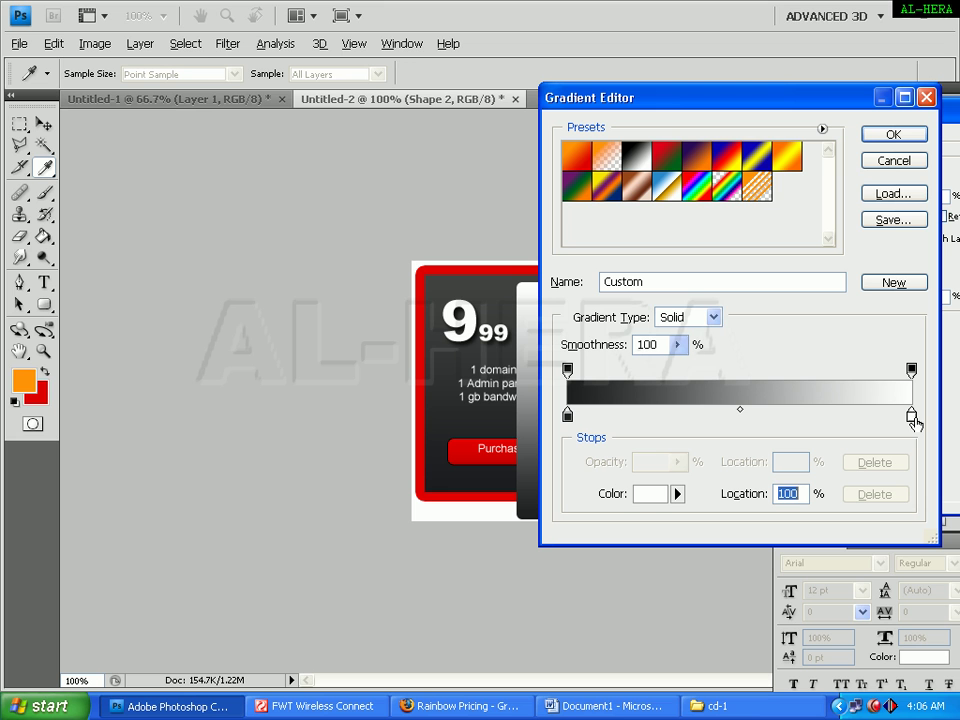
click(492, 287)
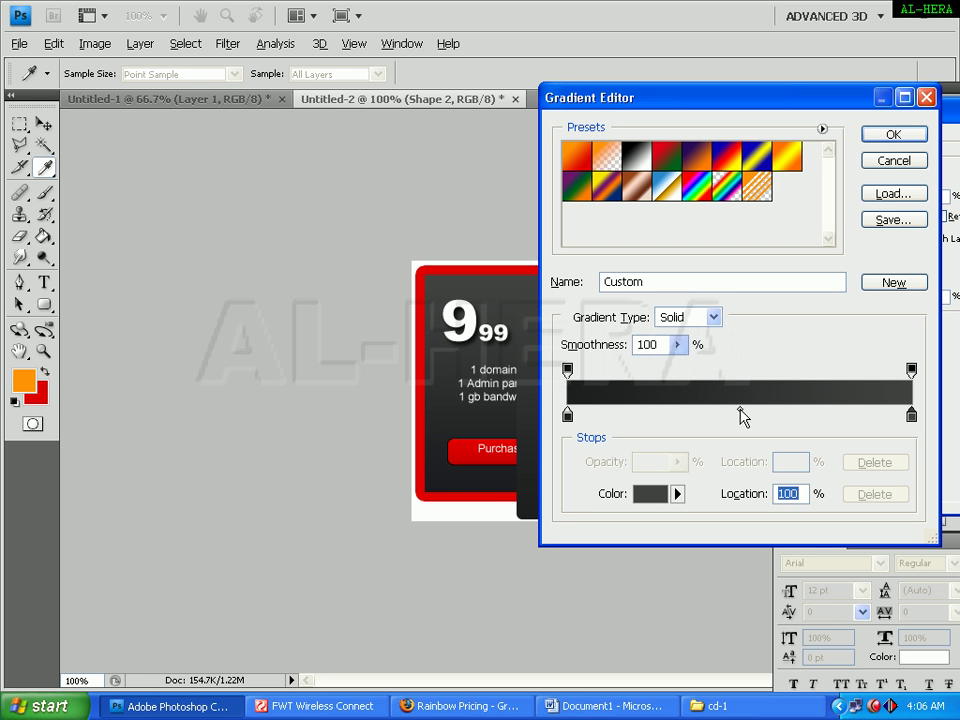
drag(741, 414, 681, 418)
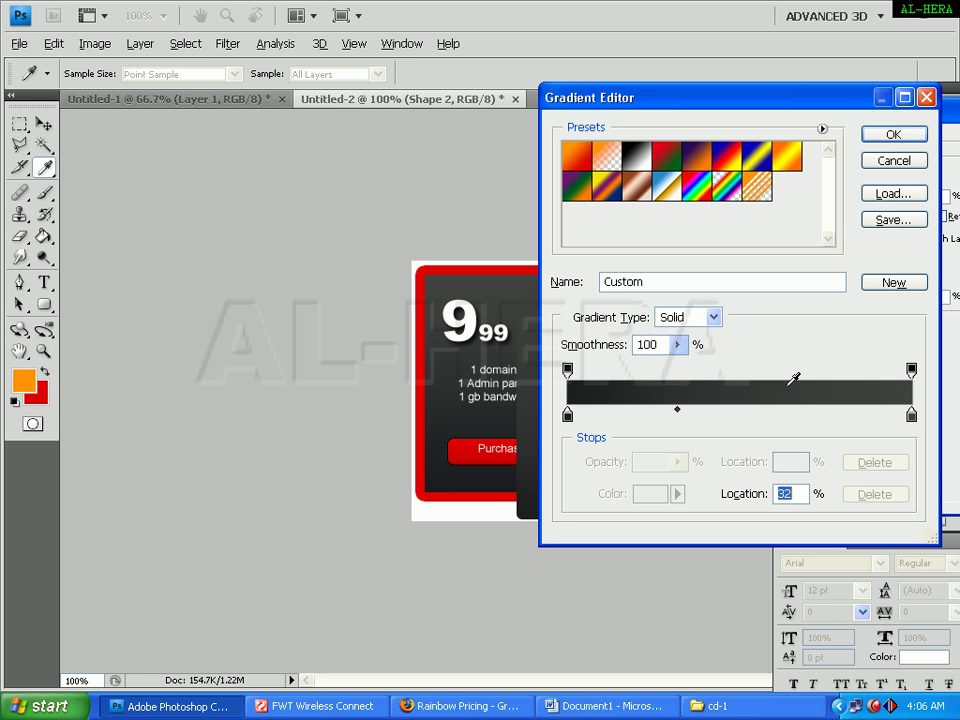
click(898, 134)
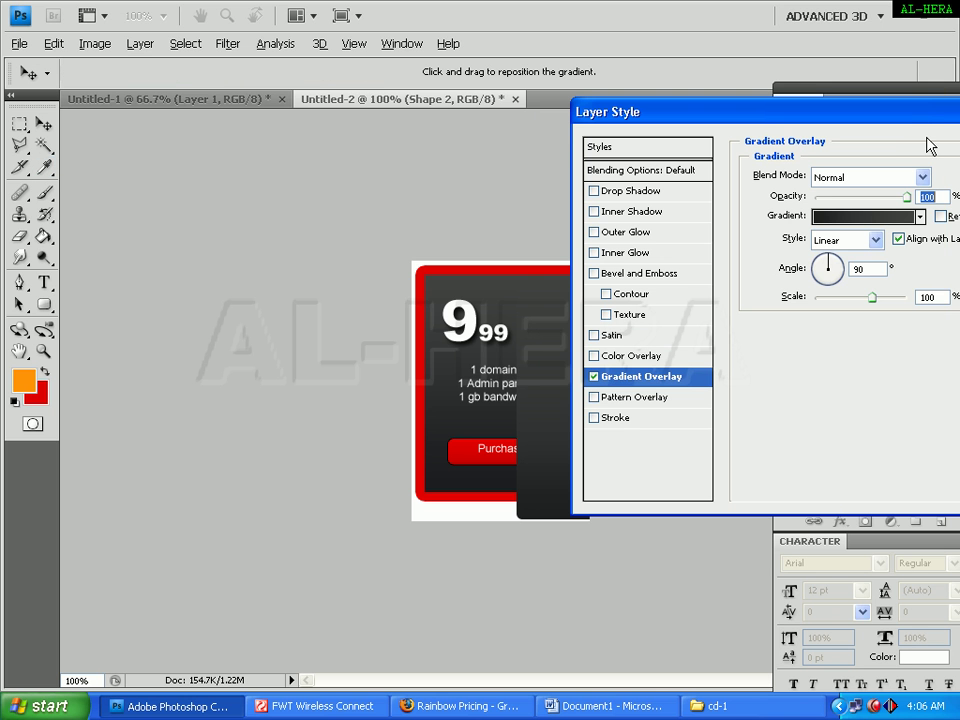
Add a red (e10101) outside stroke of size 10 to the dark rectangle and apply the layer style
mouse_move(850, 111)
mouse_down()
mouse_move(908, 86)
mouse_move(862, 108)
mouse_up()
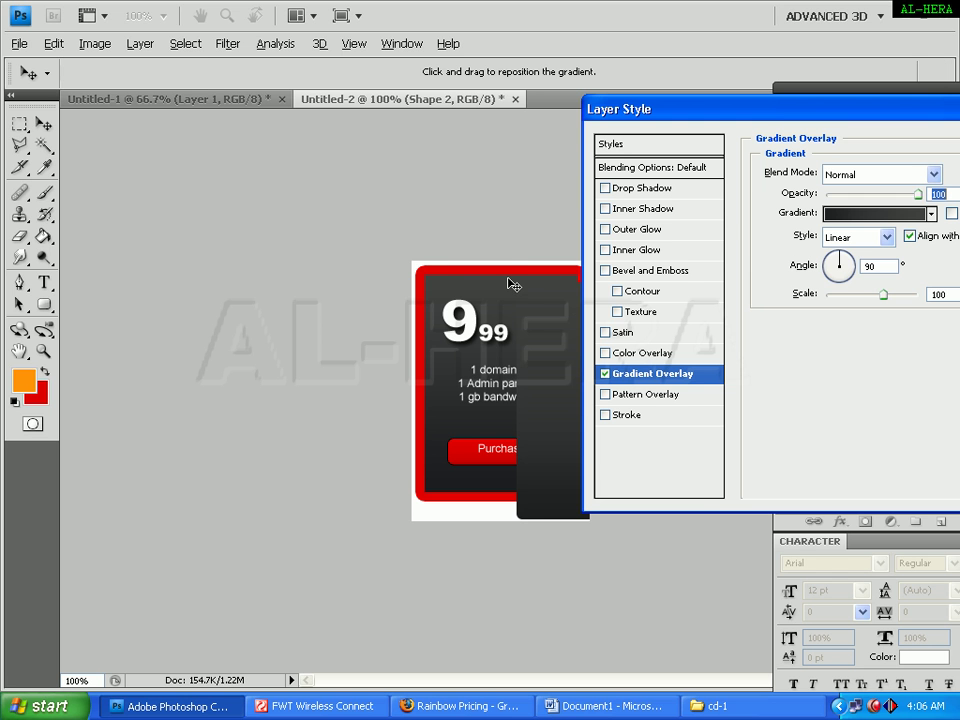
click(626, 415)
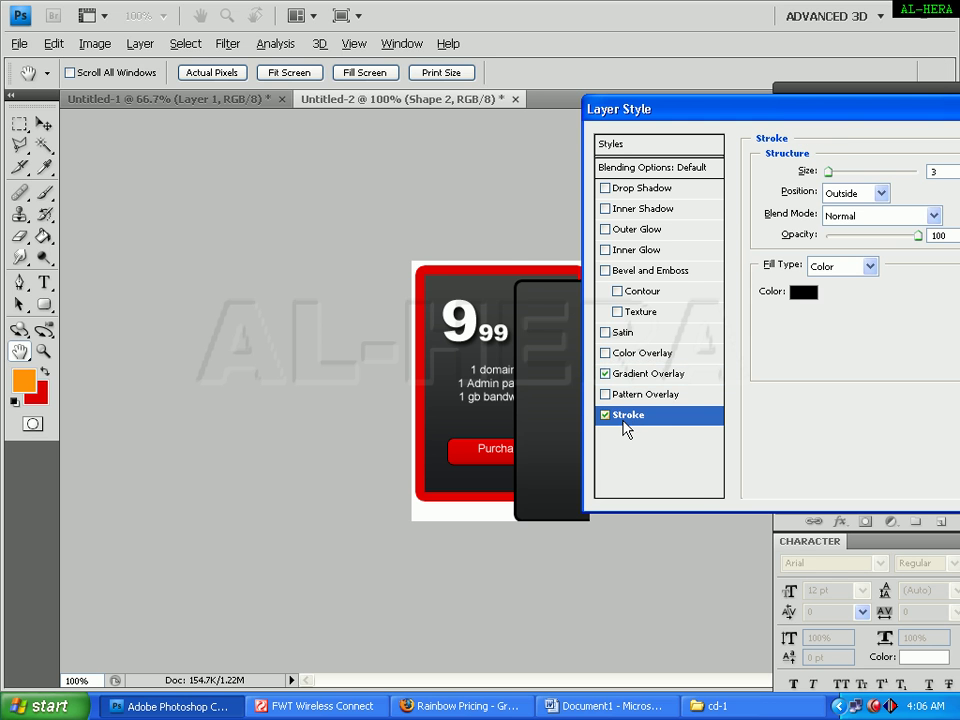
click(803, 292)
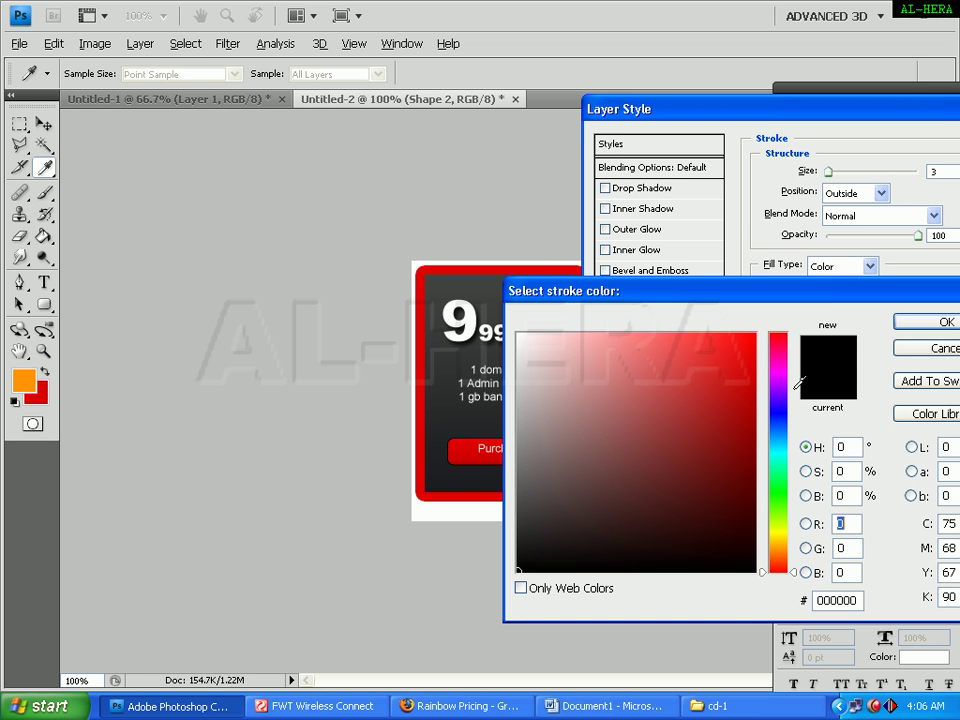
click(753, 361)
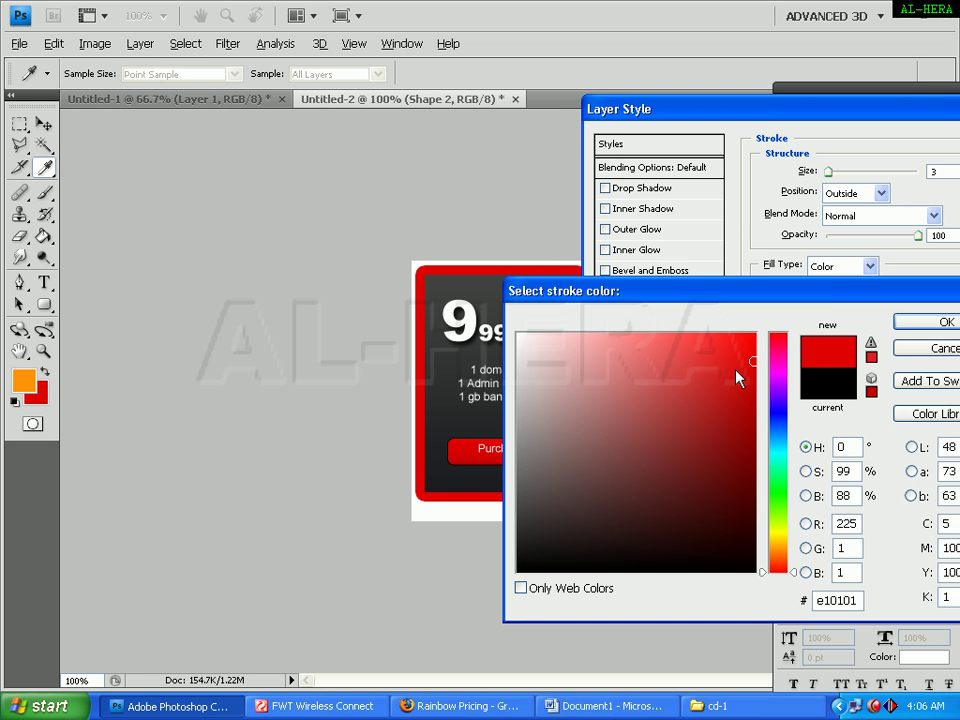
click(935, 322)
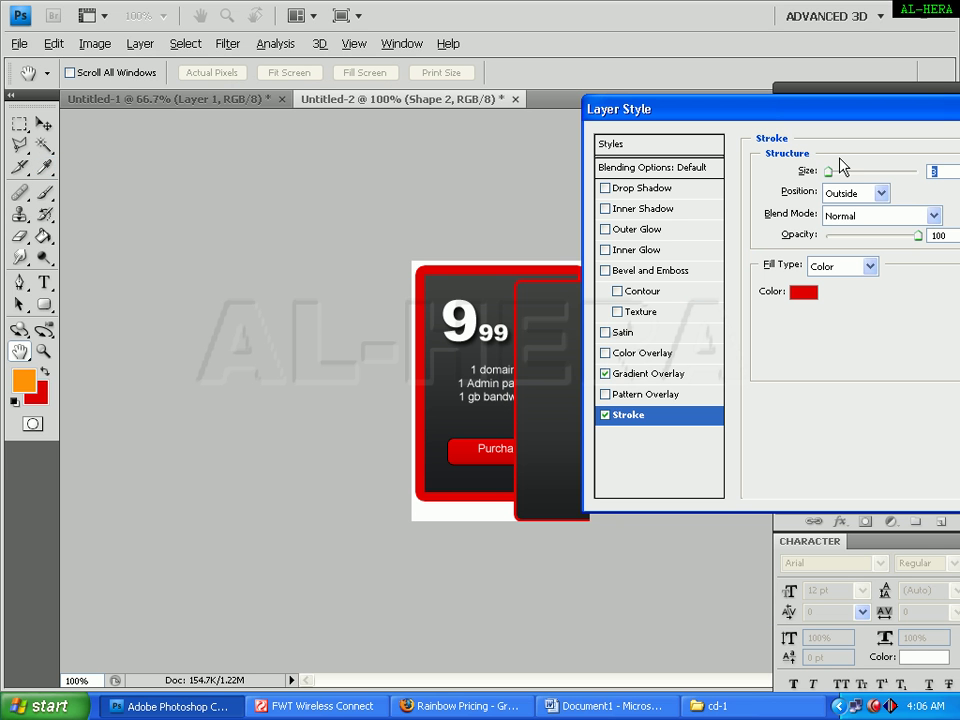
drag(828, 174, 836, 178)
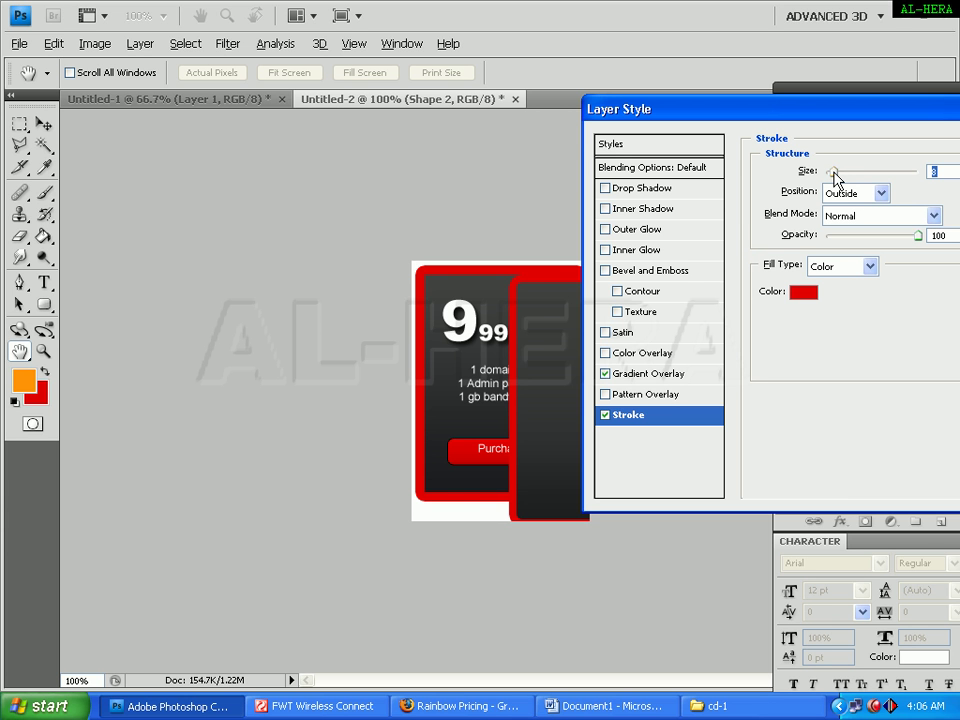
drag(836, 180, 839, 181)
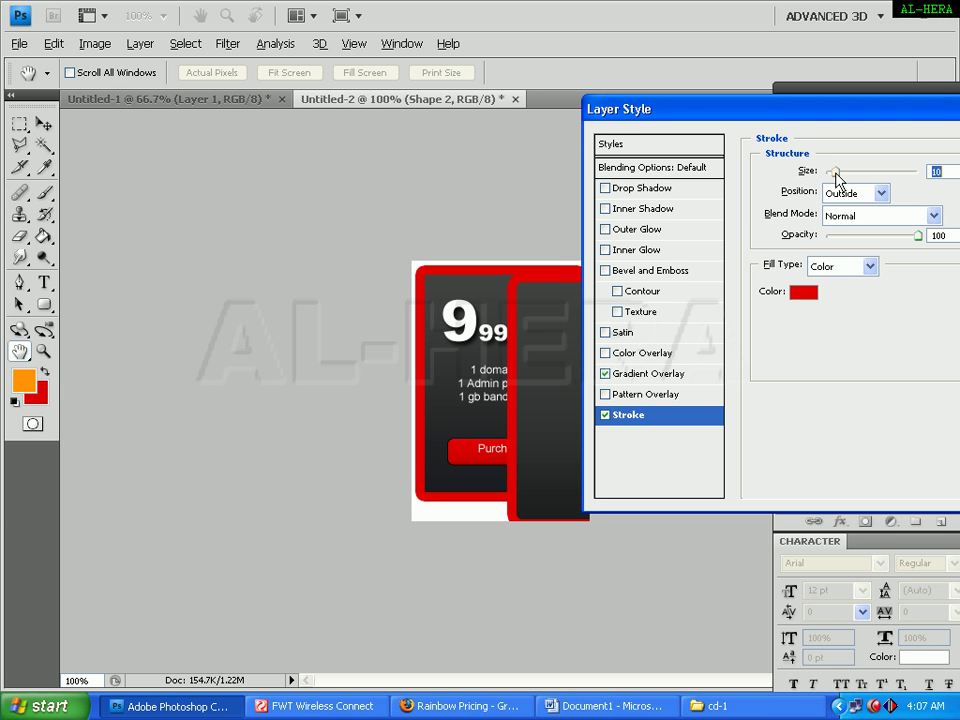
key(Return)
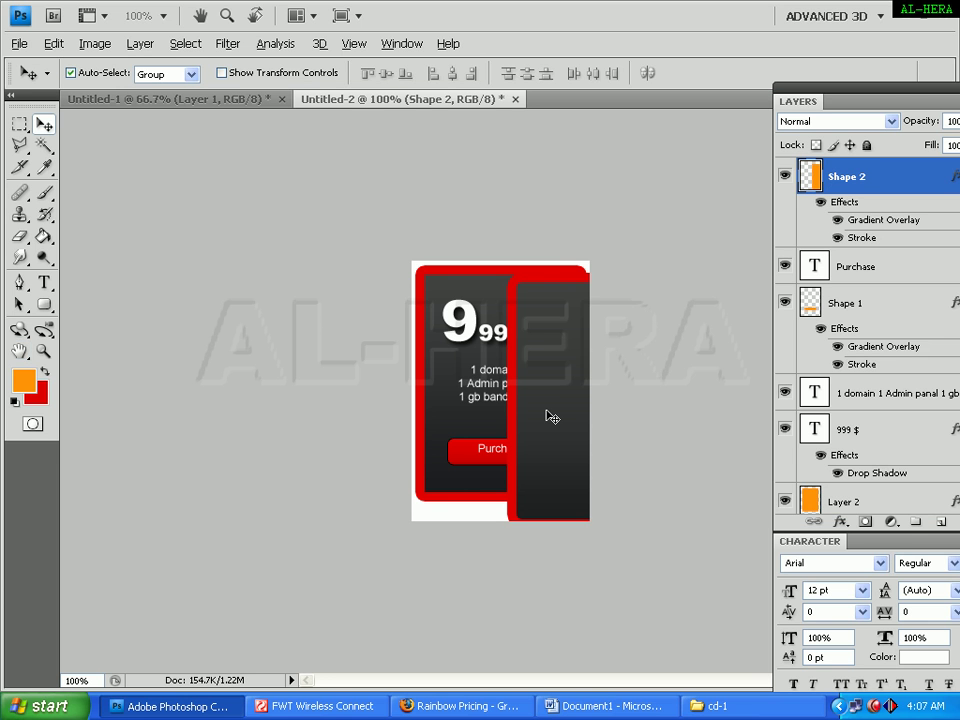
Move the styled rectangle back over the original pricing card and nudge it to the left
drag(548, 416, 455, 400)
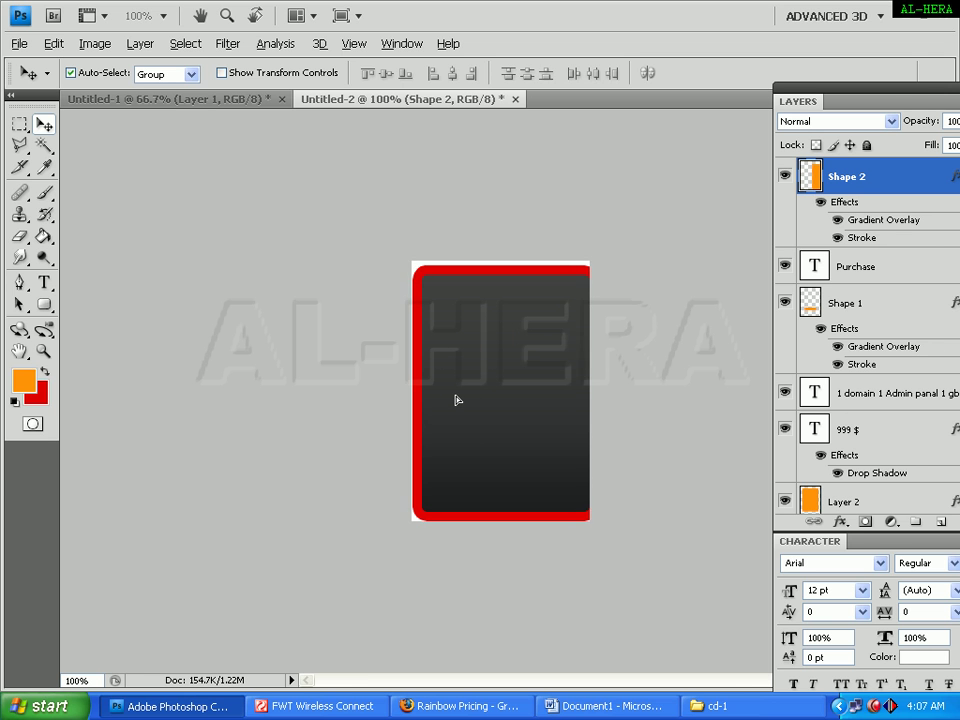
key(Left)
key(Left)
key(Left)
key(Left)
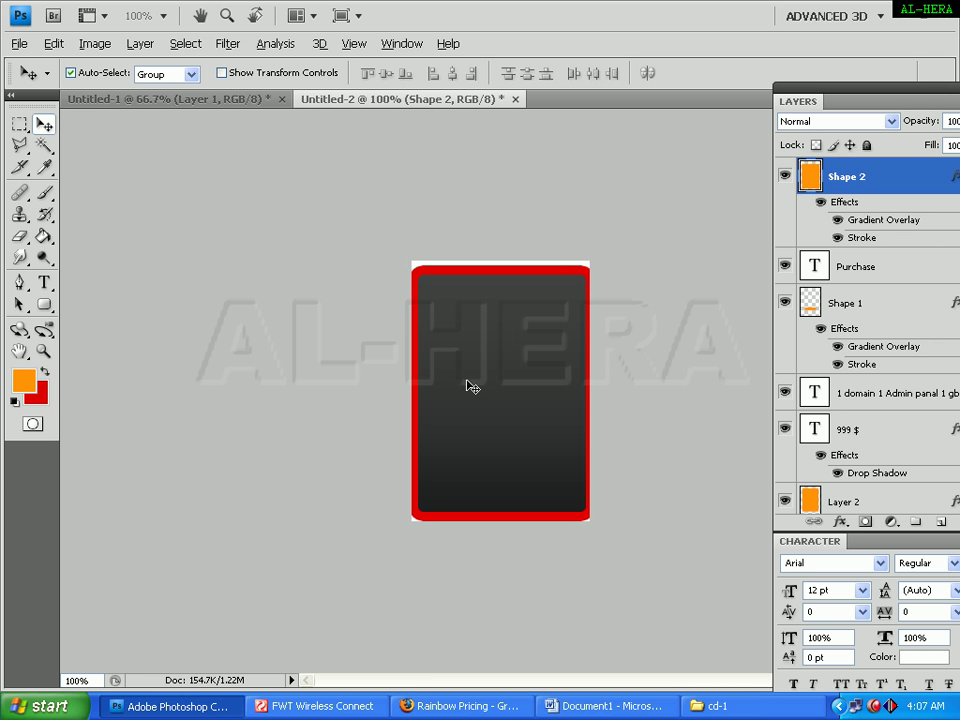
Scale the styled rectangle down slightly so its red border fits inside the canvas
key(ctrl+t)
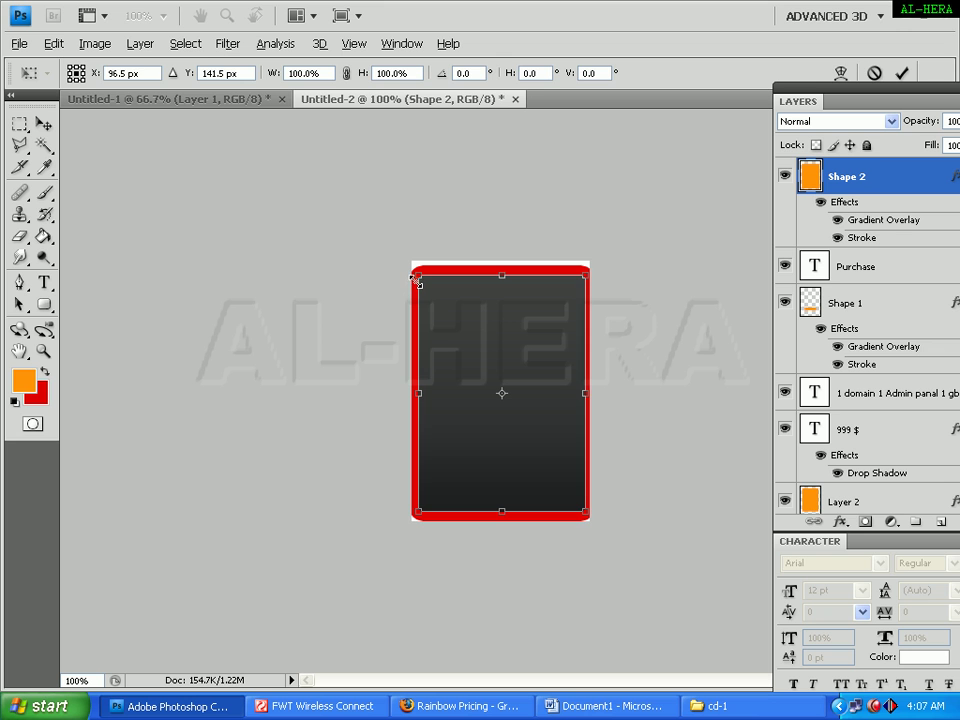
drag(415, 280, 420, 285)
key(Return)
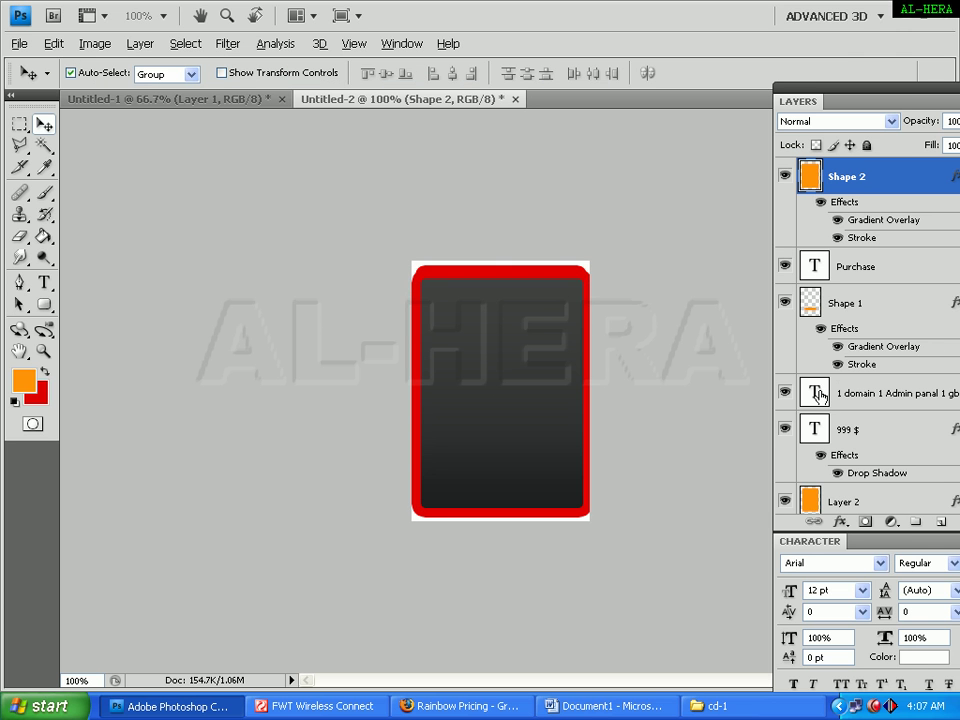
Toggle the visibility of Layer 2 and hide Shape 2 to examine the original pricing card
click(785, 503)
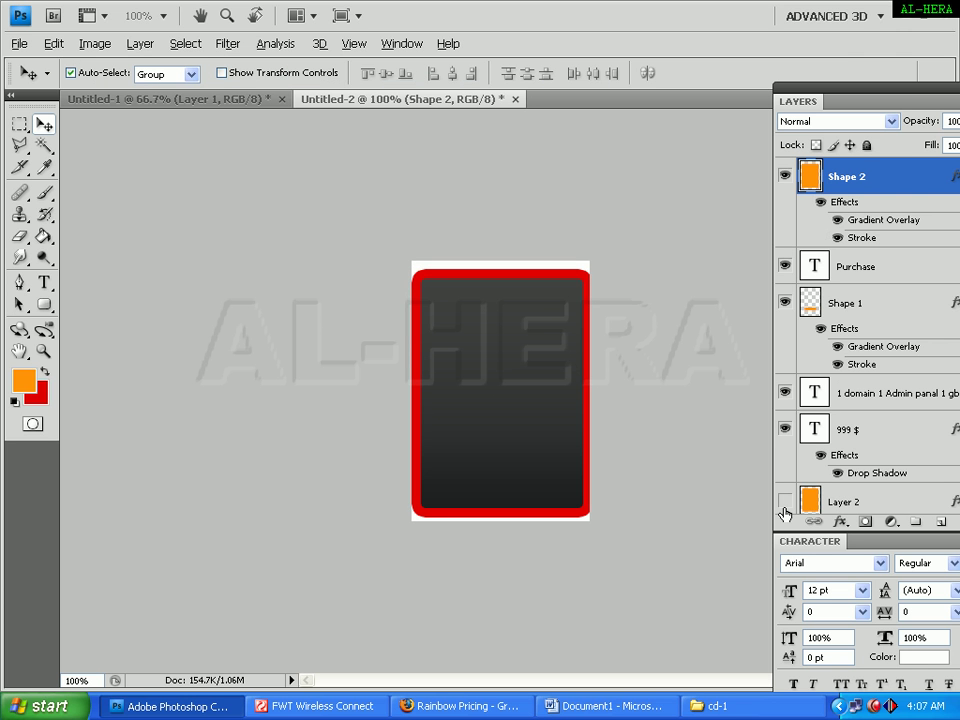
click(785, 502)
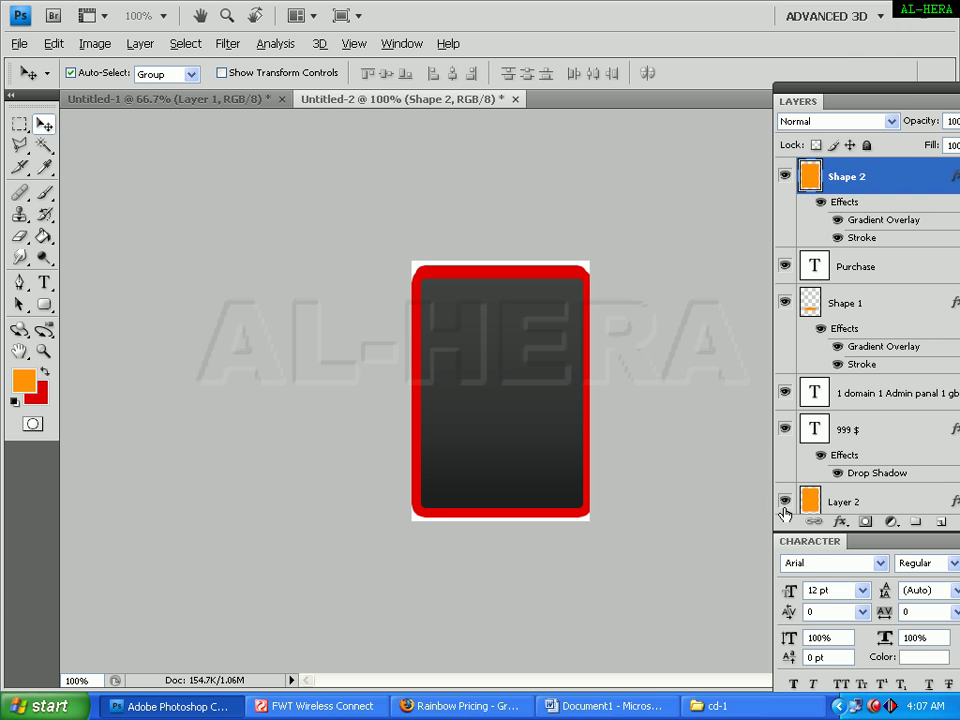
click(786, 178)
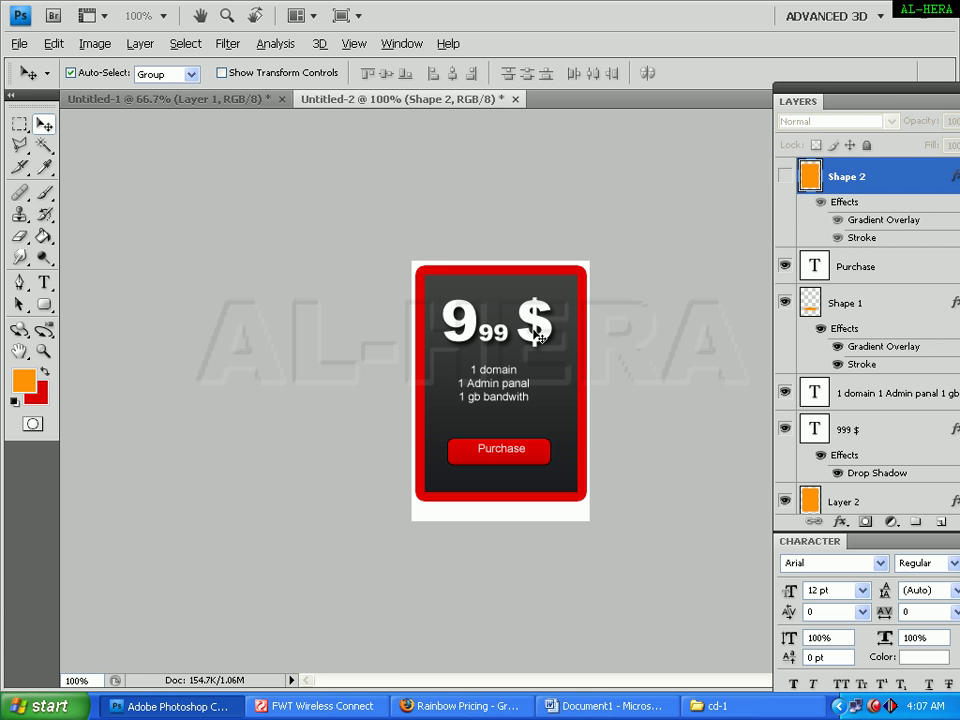
key(ctrl+plus)
key(ctrl+minus)
Show Shape 2 again and move the 999 $ text layer above it in the layer stack
click(786, 177)
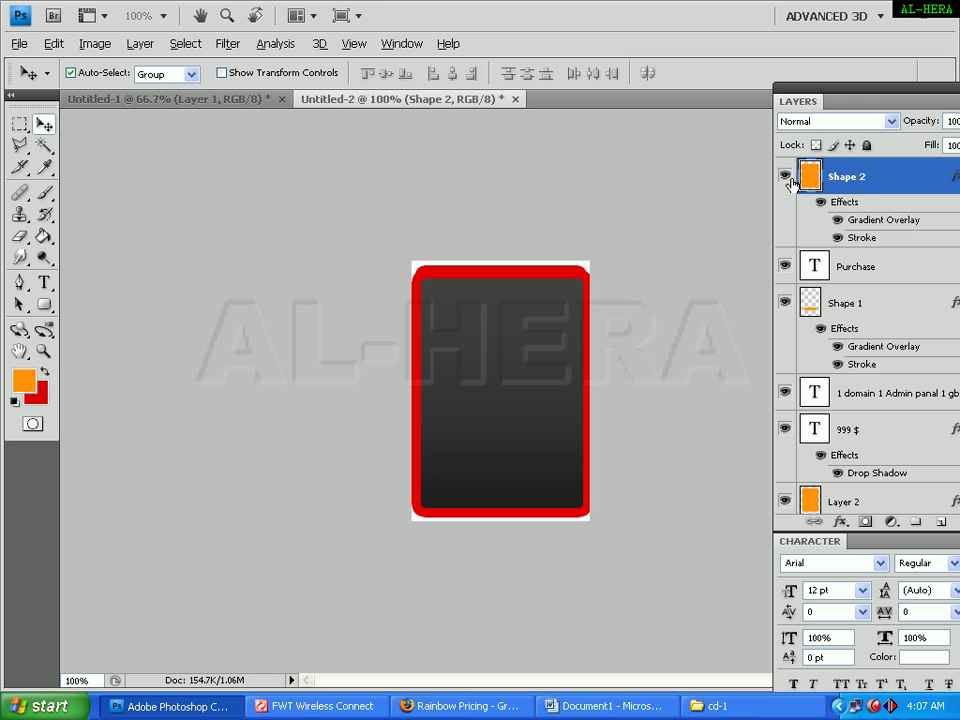
click(792, 432)
drag(793, 435, 909, 168)
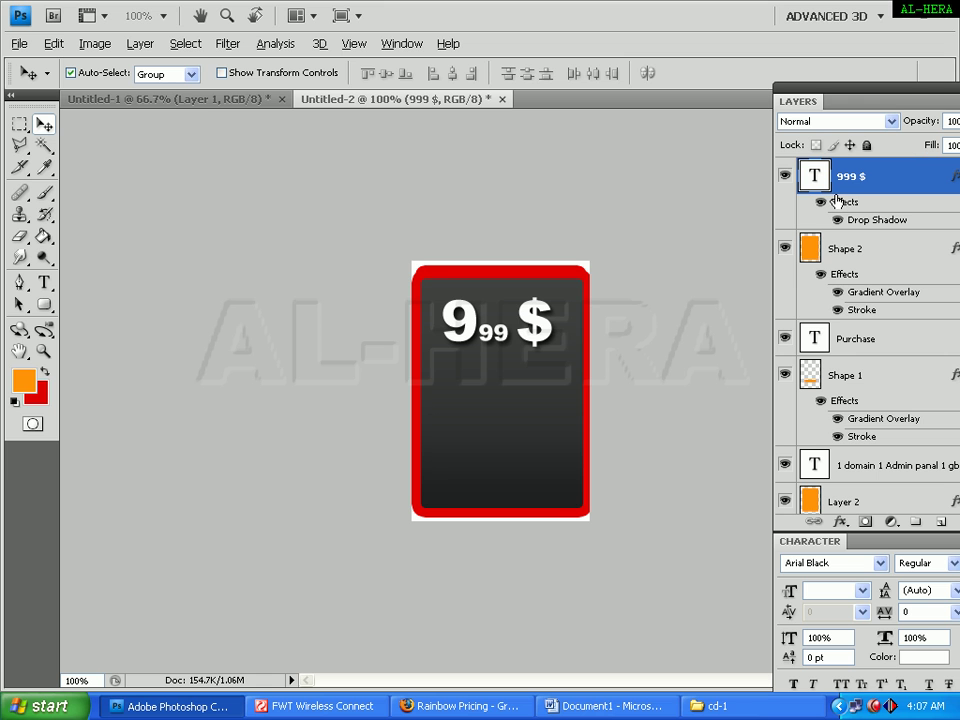
Hide Shape 2 temporarily to examine the Purchase button on the original card
click(784, 250)
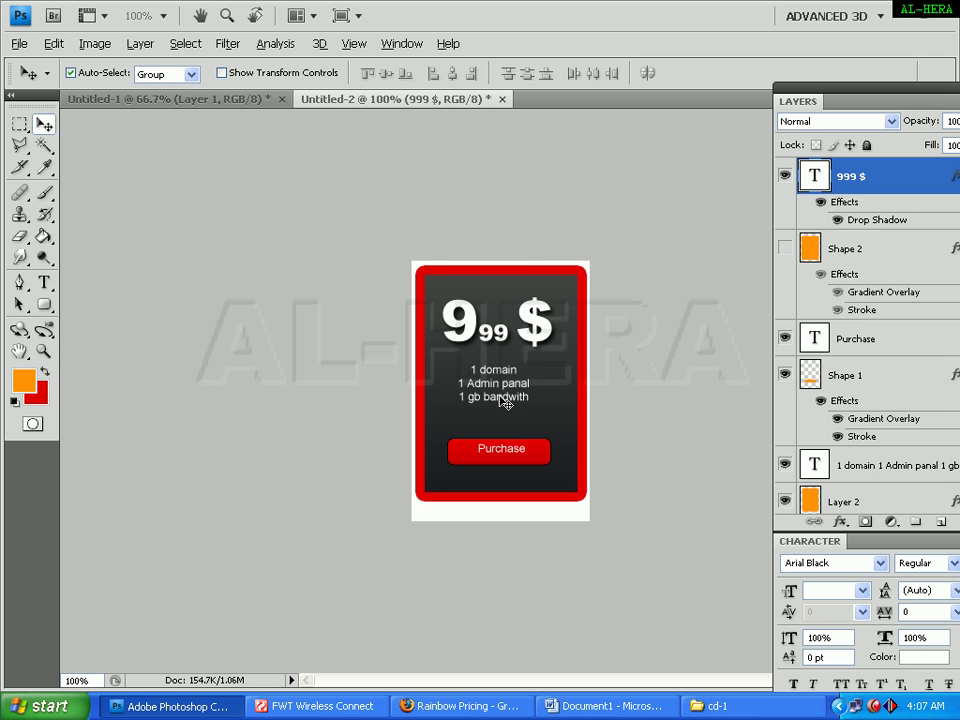
key(ctrl+plus)
key(ctrl+minus)
click(541, 458)
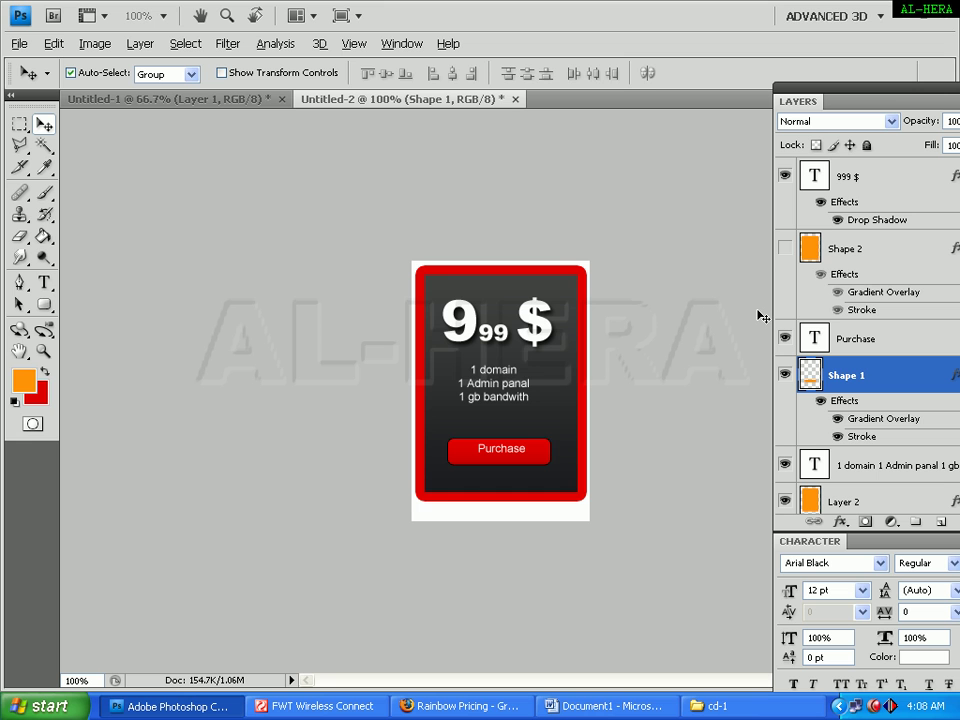
click(785, 248)
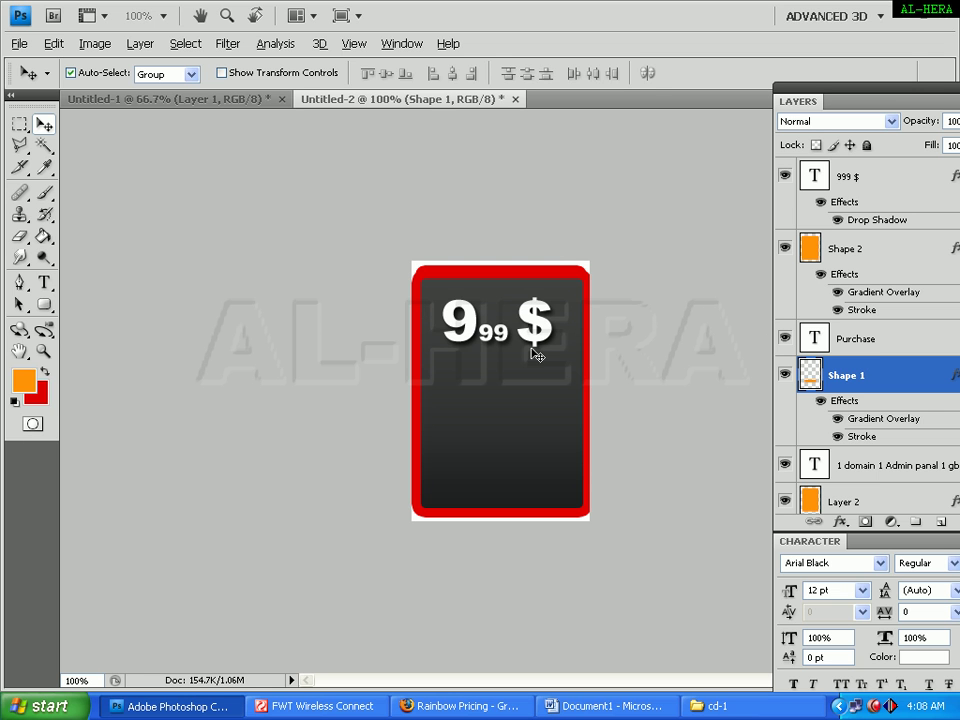
Draw an orange rounded rectangle with a 6 px radius across the lower part of the card and rasterize its shape layer
click(44, 305)
drag(436, 423, 576, 459)
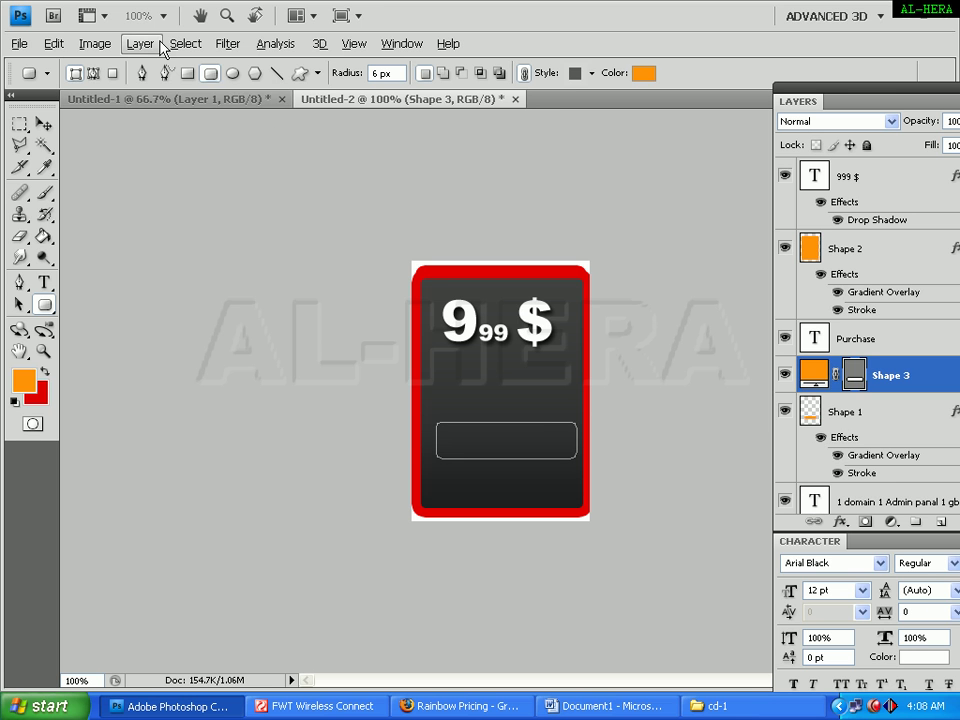
click(140, 43)
mouse_move(190, 340)
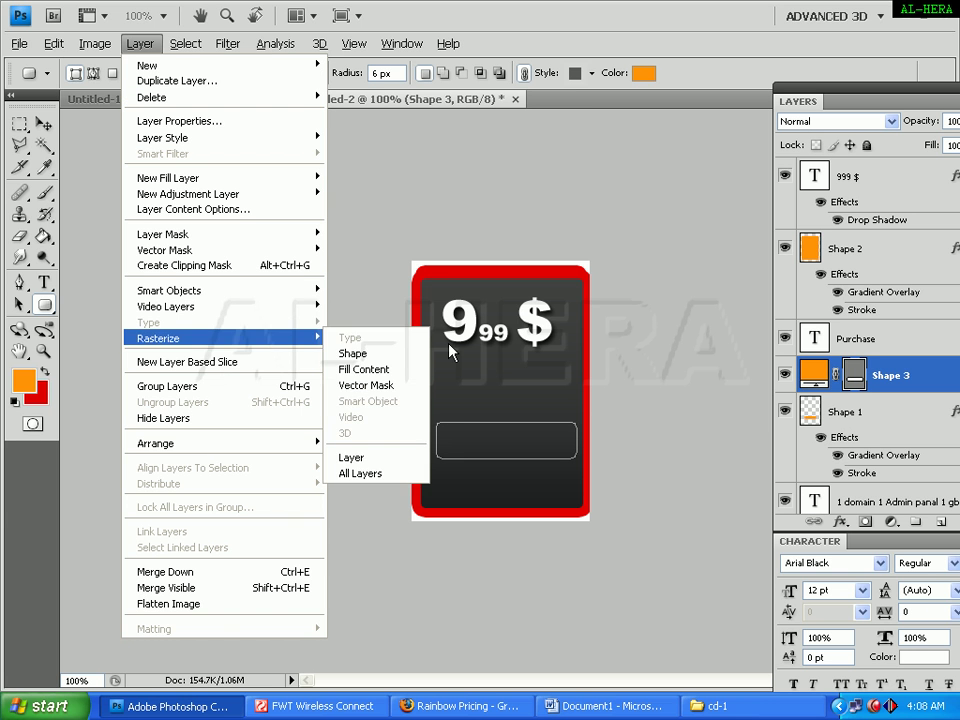
click(352, 353)
key(v)
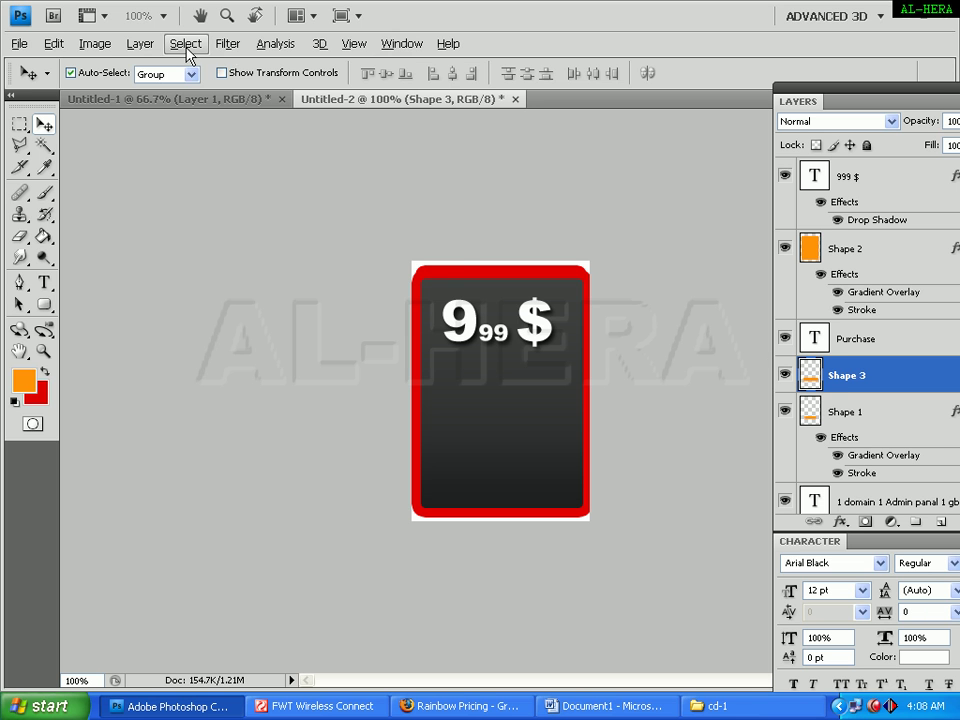
click(140, 43)
mouse_move(190, 138)
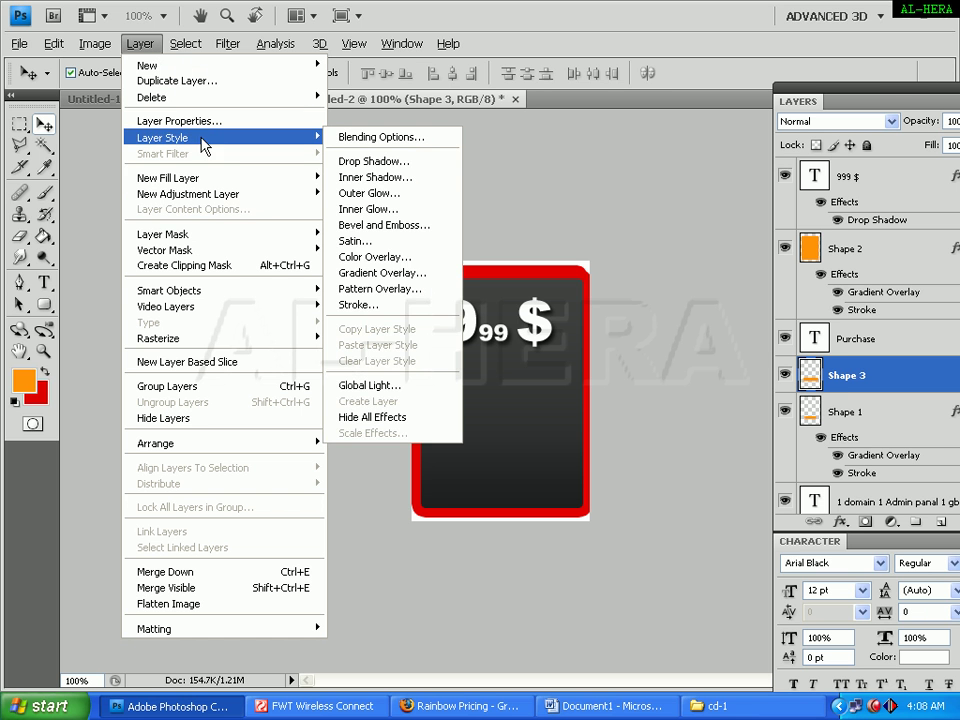
click(405, 280)
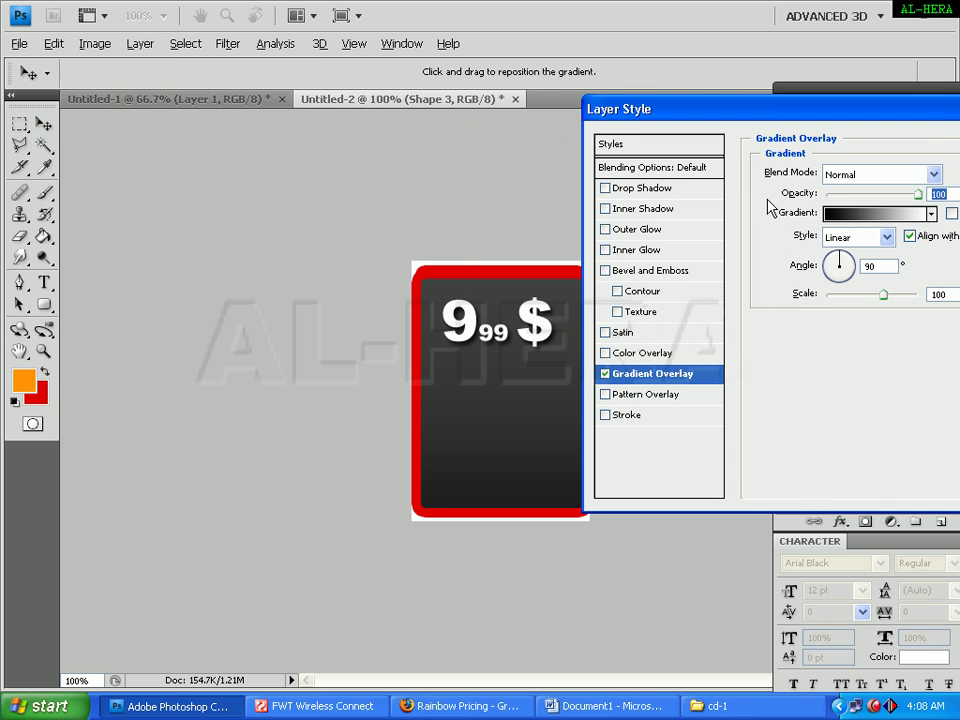
key(Escape)
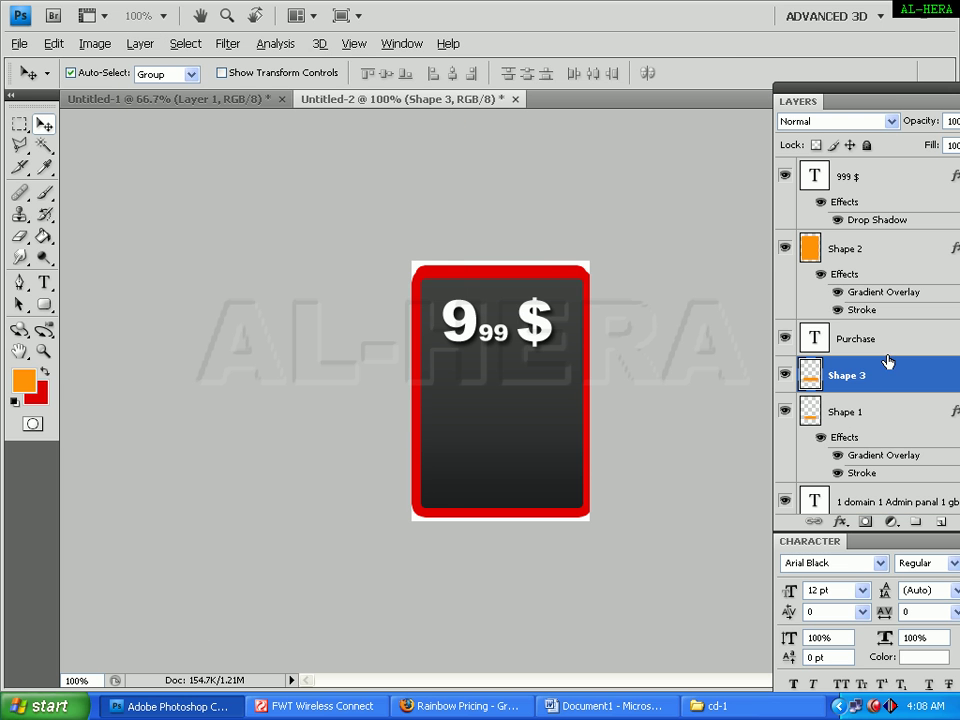
Move the Shape 3 layer above Shape 2 in the layer stack and nudge the orange button slightly left and down
drag(888, 246, 888, 240)
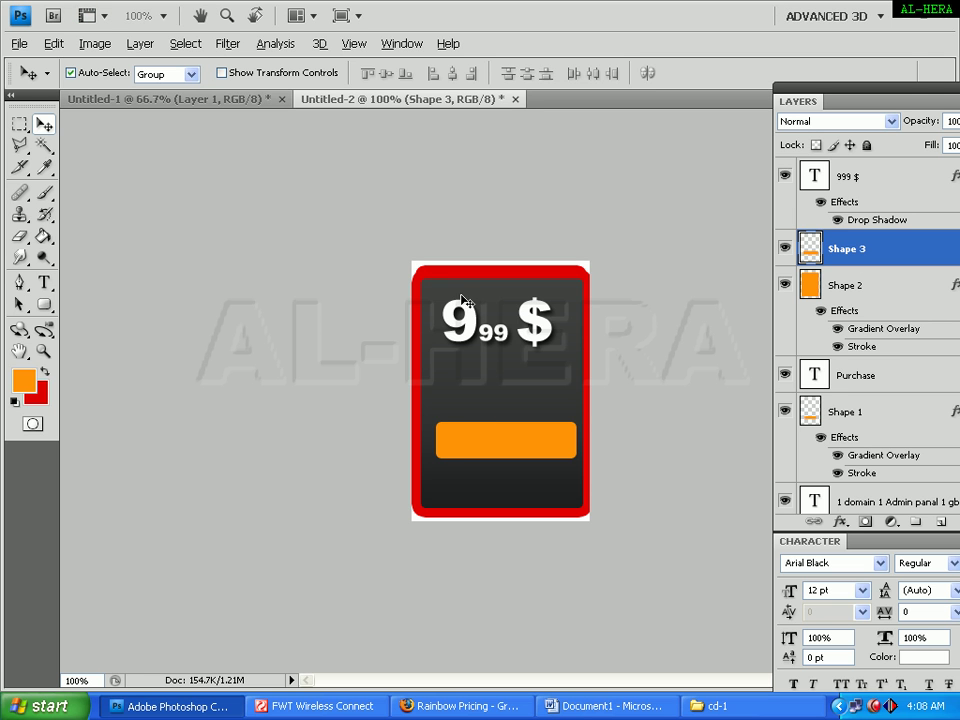
key(Left)
key(Left)
key(Left)
key(Down)
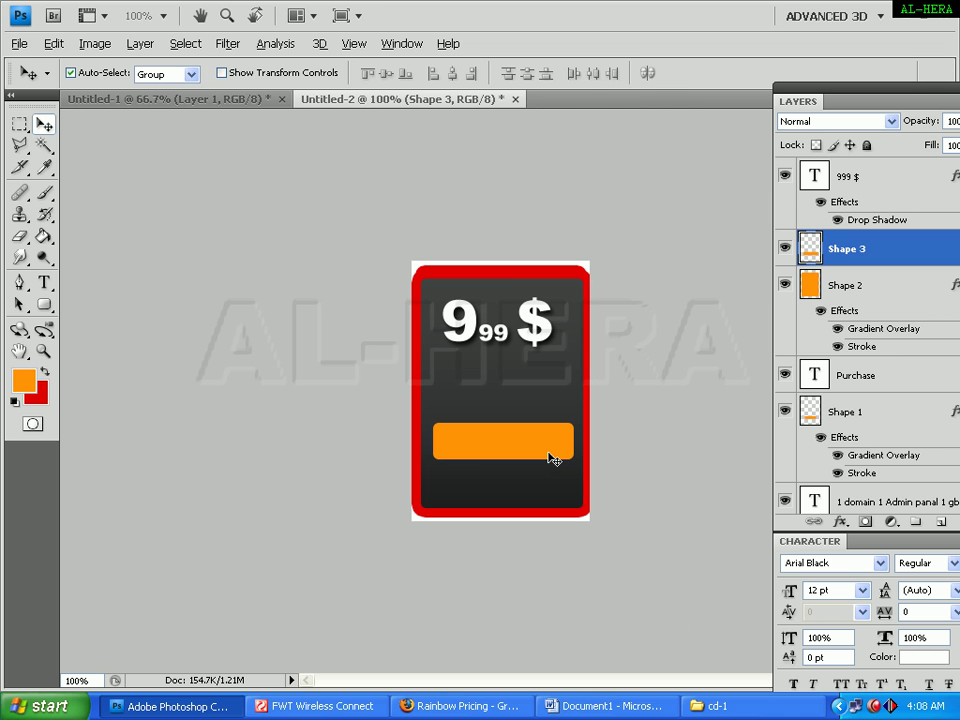
Apply a Gradient Overlay to Shape 3 running from the orange foreground color to white, with the color midpoint at 53%
click(188, 45)
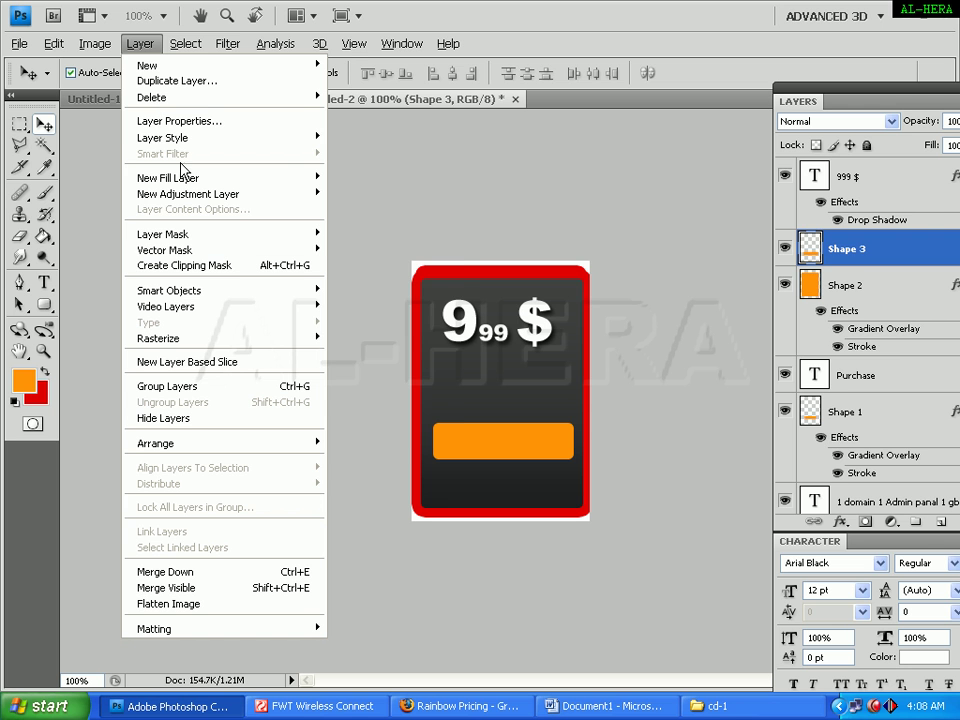
mouse_move(200, 137)
click(405, 273)
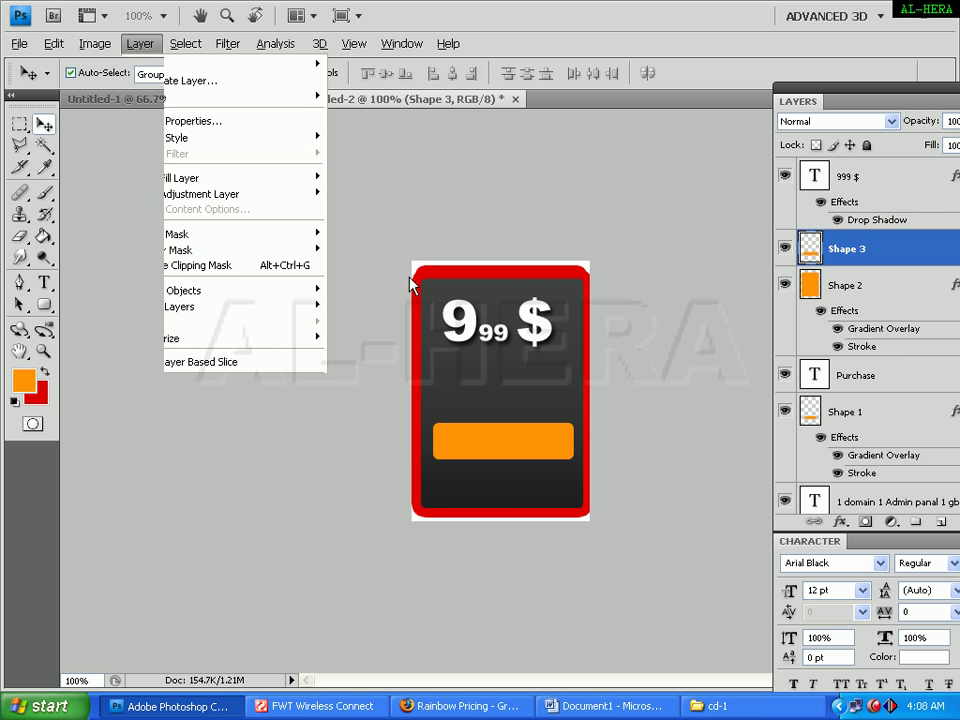
click(880, 211)
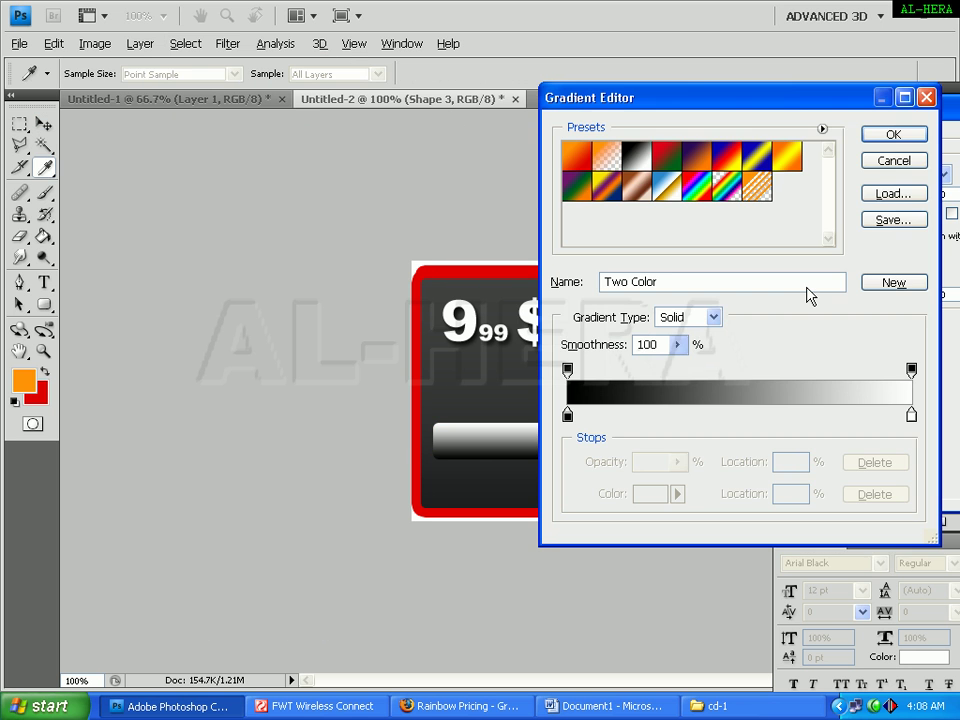
click(567, 415)
click(23, 381)
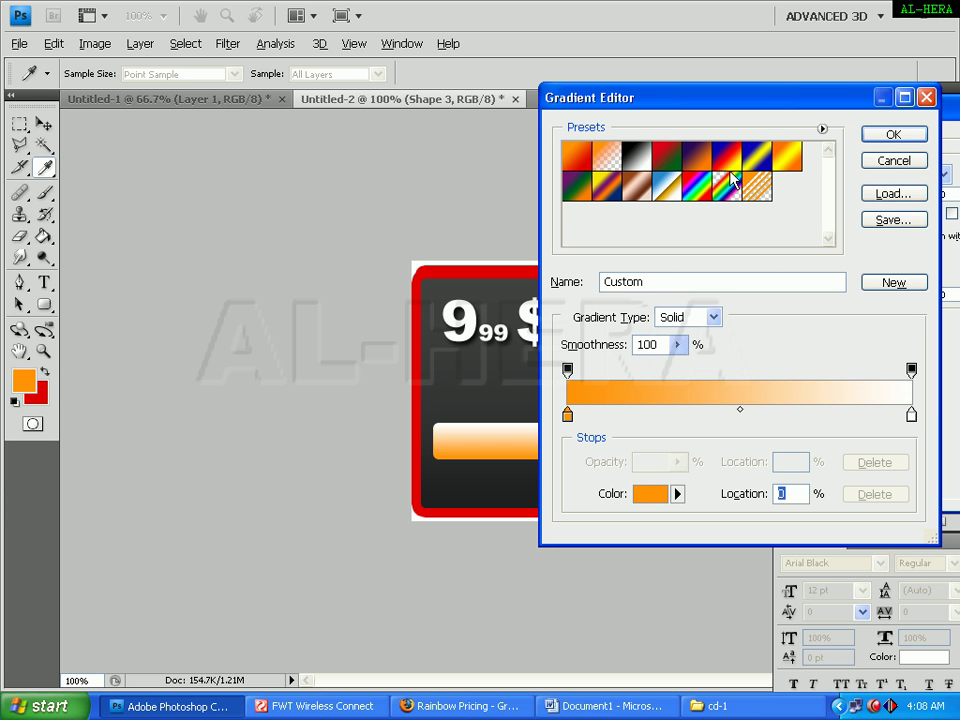
drag(675, 105, 727, 113)
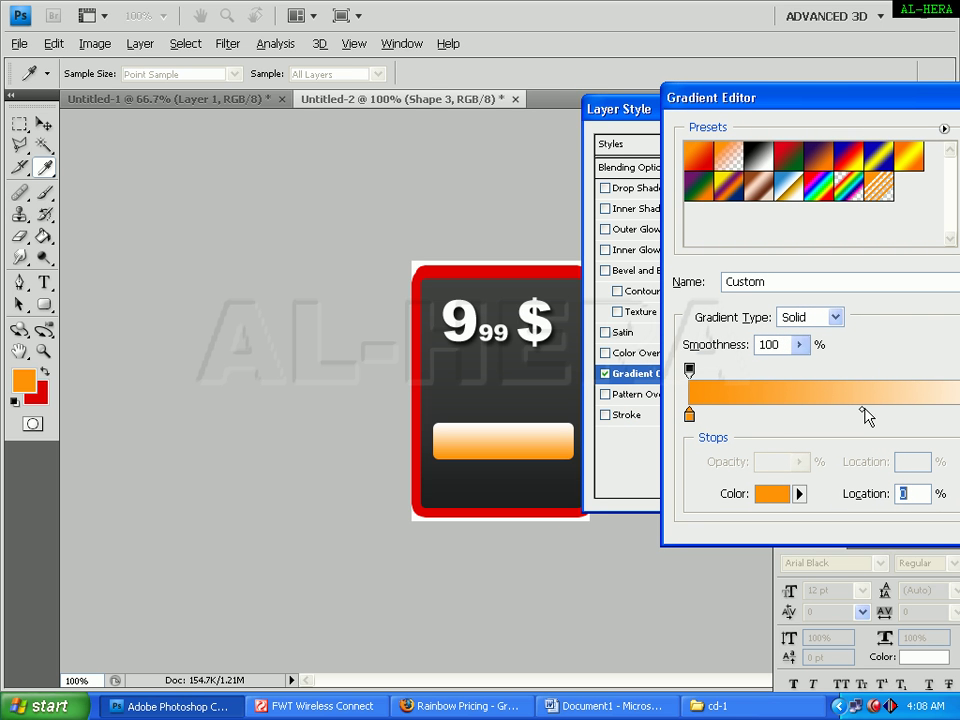
mouse_move(863, 410)
mouse_down()
mouse_move(898, 413)
mouse_move(789, 414)
mouse_move(935, 417)
mouse_move(872, 414)
mouse_up()
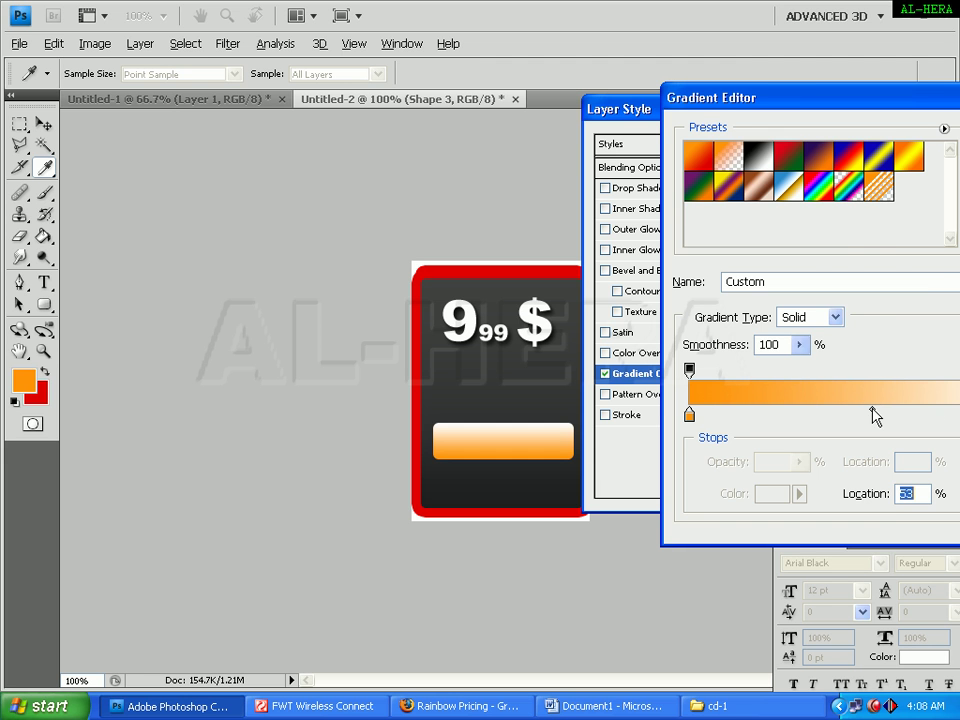
key(Return)
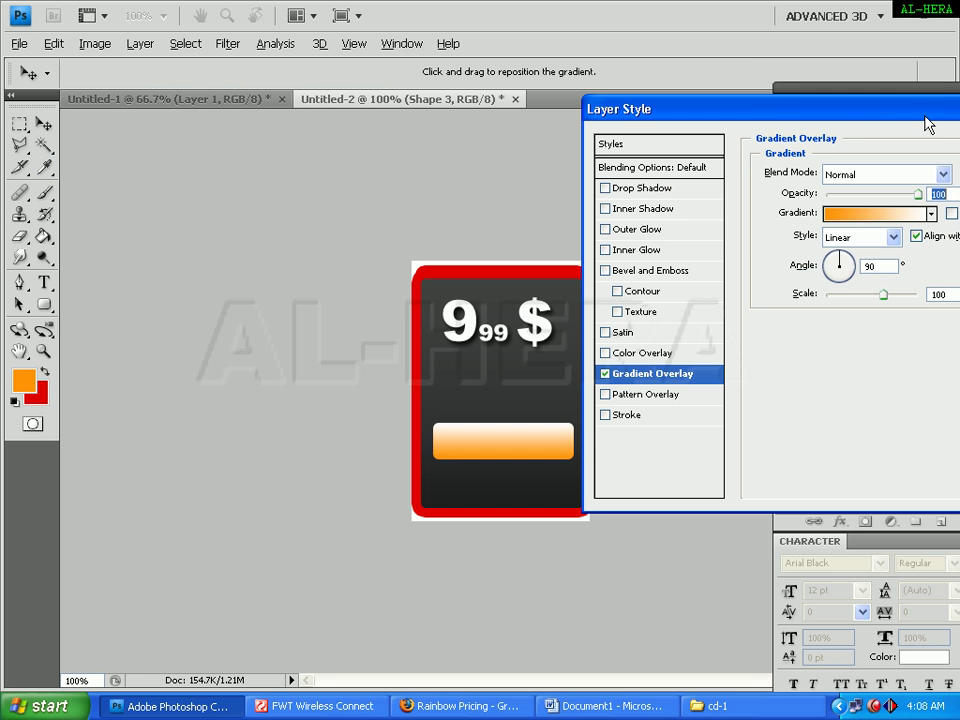
key(Return)
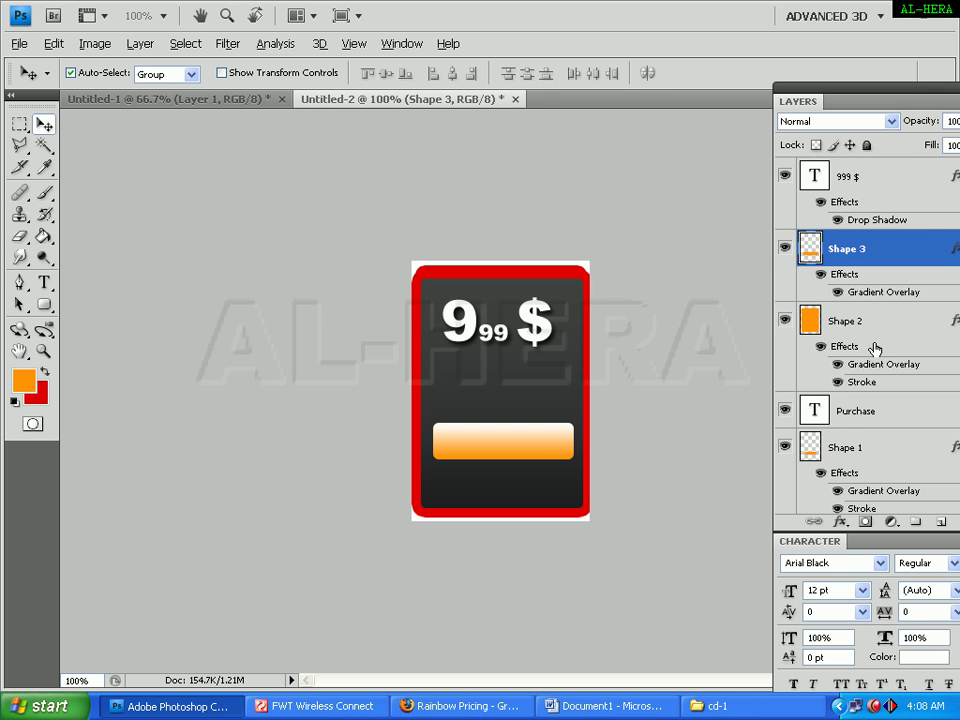
Move the Purchase text layer to the top of the layer stack and position the text and gradient button together lower on the card
click(853, 413)
drag(853, 420, 883, 178)
drag(538, 456, 563, 462)
key(ctrl+t)
key(Return)
drag(538, 442, 538, 459)
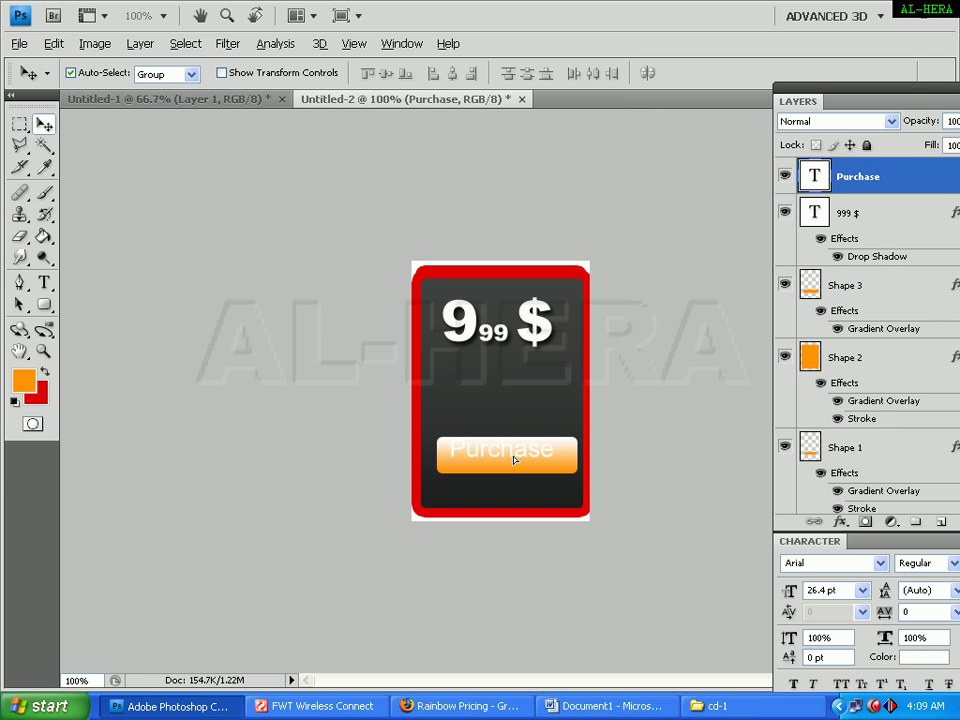
Recolor the Purchase text with the dark gray sampled from the card's panel
double_click(815, 176)
click(577, 73)
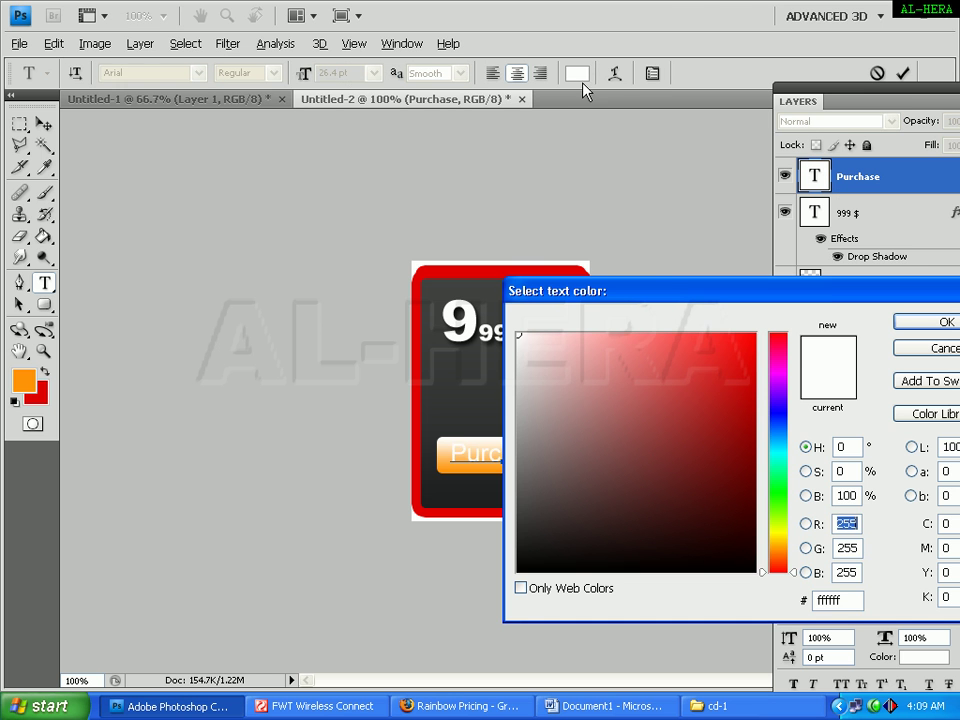
click(467, 381)
key(Return)
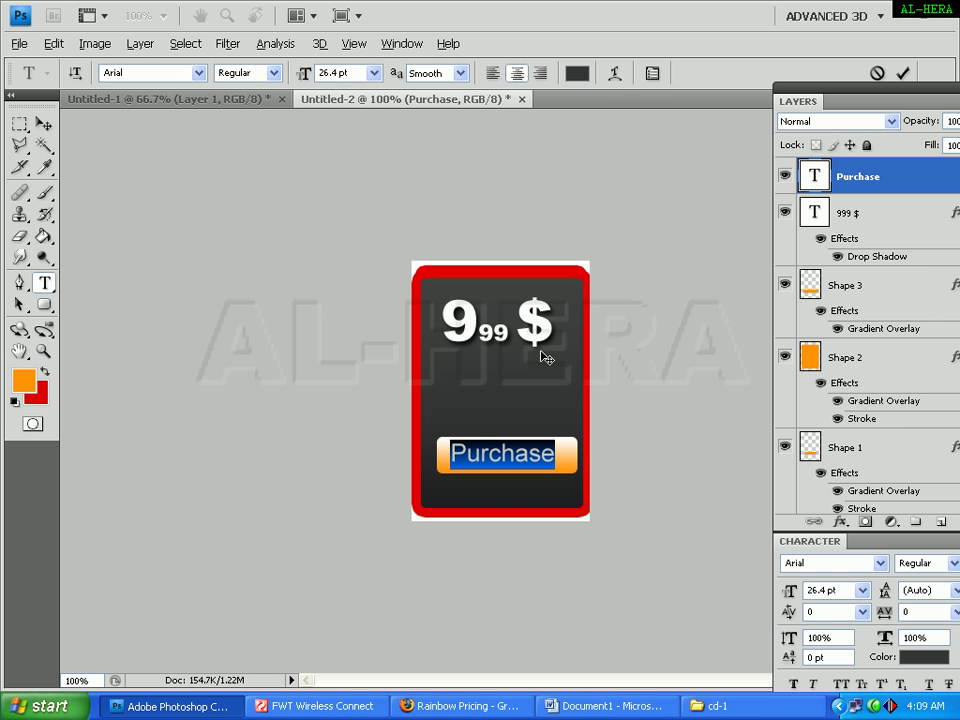
click(43, 123)
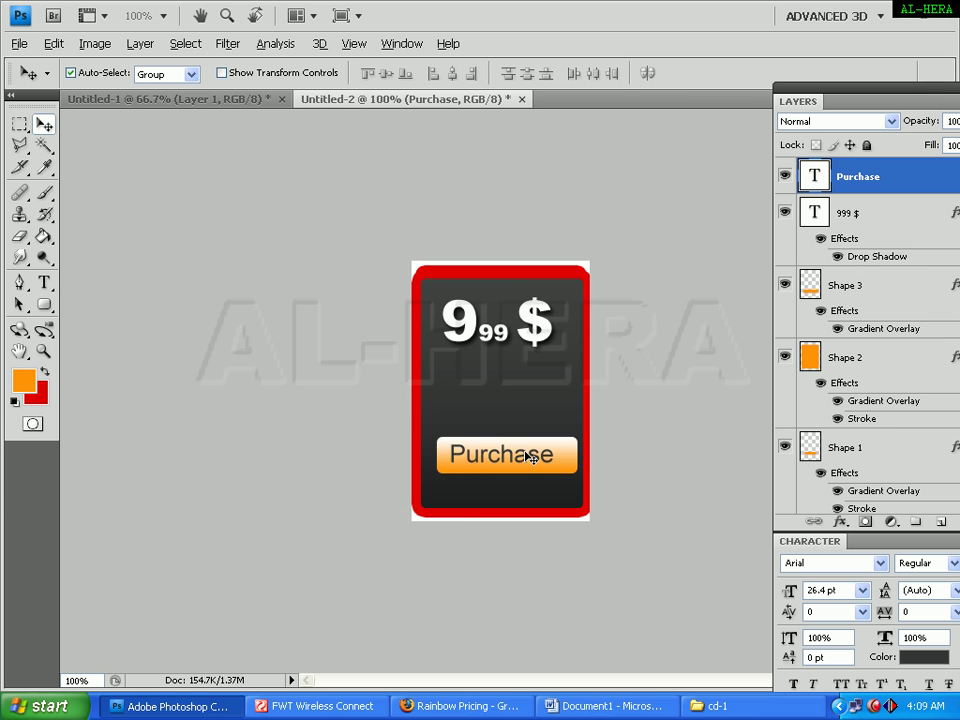
key(ctrl+plus)
key(ctrl+minus)
key(ctrl+minus)
key(ctrl+plus)
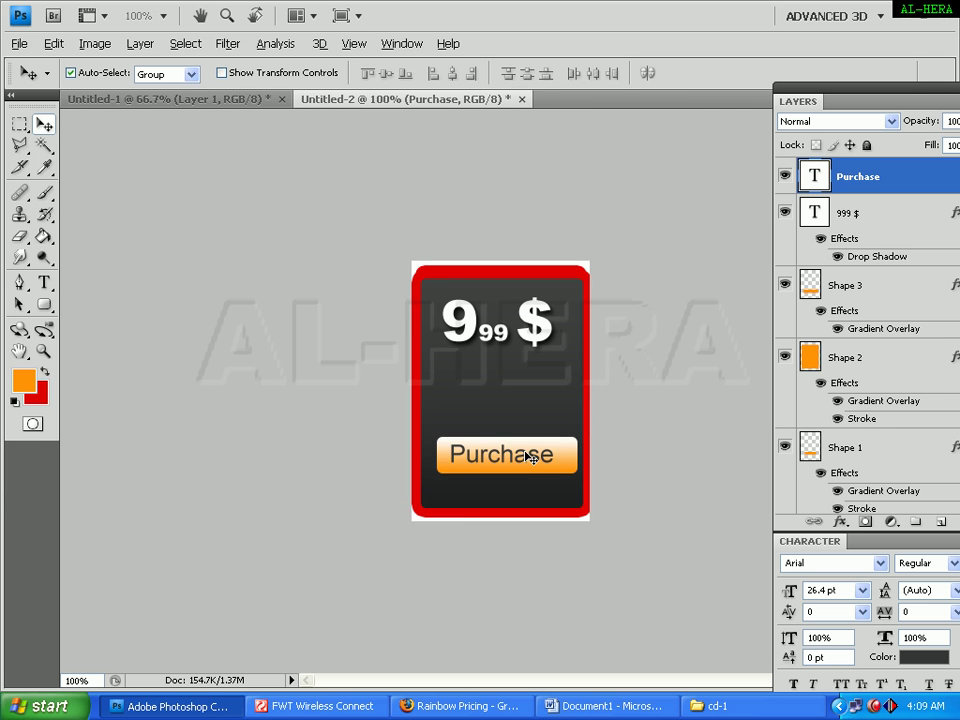